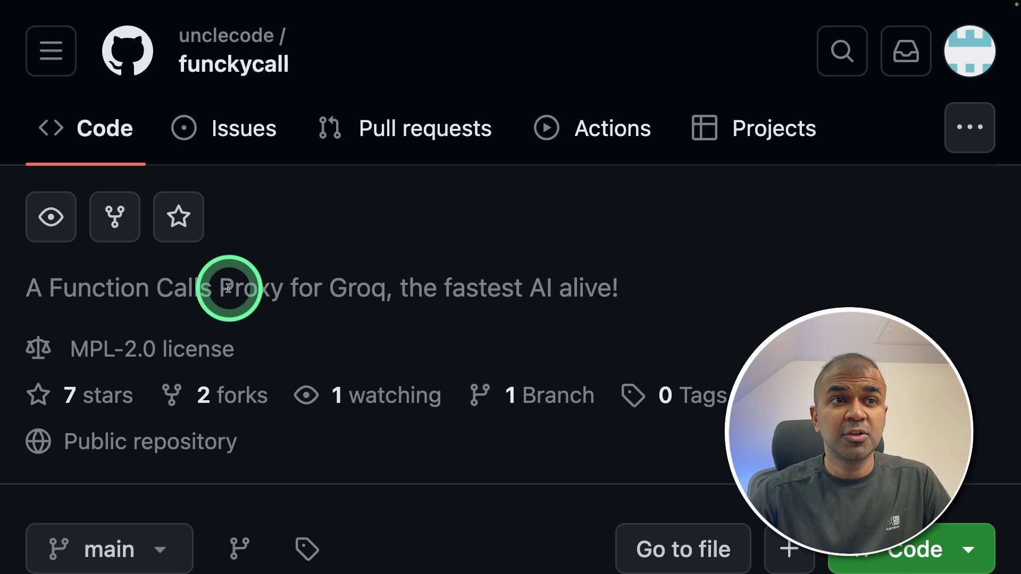
Highlight 'Proxy for Groq' in the description, dismiss the subscription menu, and like the video.
{"action": "left_click_drag", "start_coordinate": [220, 288], "coordinate": [401, 289]}
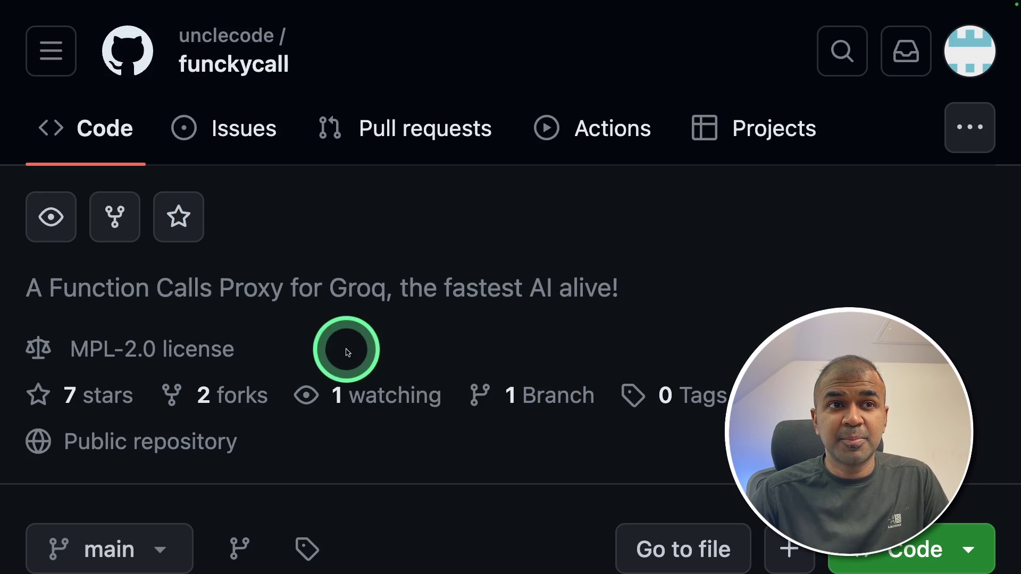
{"action": "double_click", "coordinate": [249, 289]}
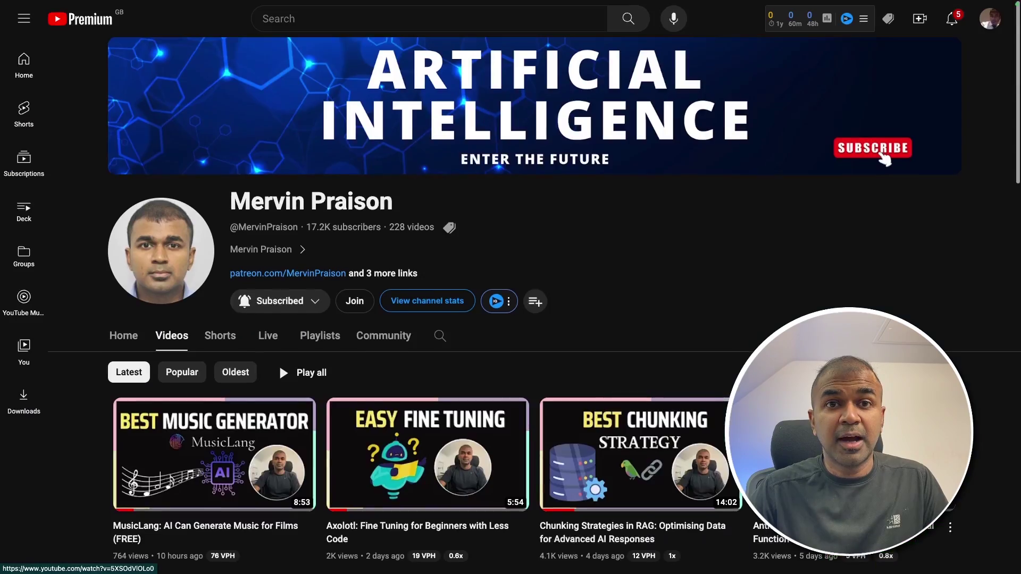
{"action": "scroll", "coordinate": [680, 376], "scroll_direction": "down", "scroll_amount": 1}
{"action": "scroll", "coordinate": [680, 375], "scroll_direction": "down", "scroll_amount": 4}
{"action": "scroll", "coordinate": [680, 375], "scroll_direction": "down", "scroll_amount": 5}
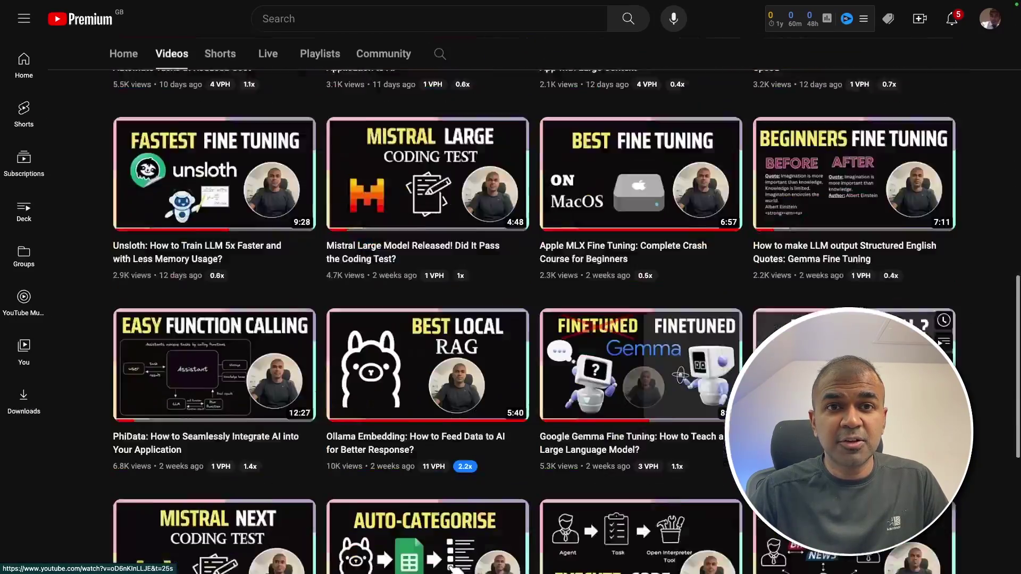
{"action": "scroll", "coordinate": [679, 376], "scroll_direction": "down", "scroll_amount": 5}
{"action": "scroll", "coordinate": [679, 375], "scroll_direction": "down", "scroll_amount": 5}
{"action": "scroll", "coordinate": [680, 375], "scroll_direction": "down", "scroll_amount": 5}
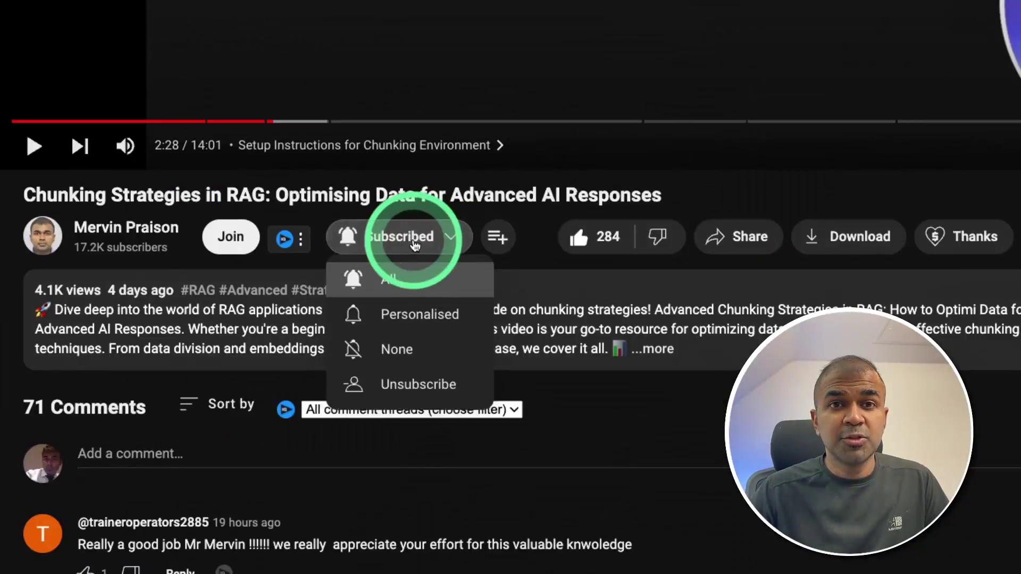
{"action": "left_click", "coordinate": [411, 239]}
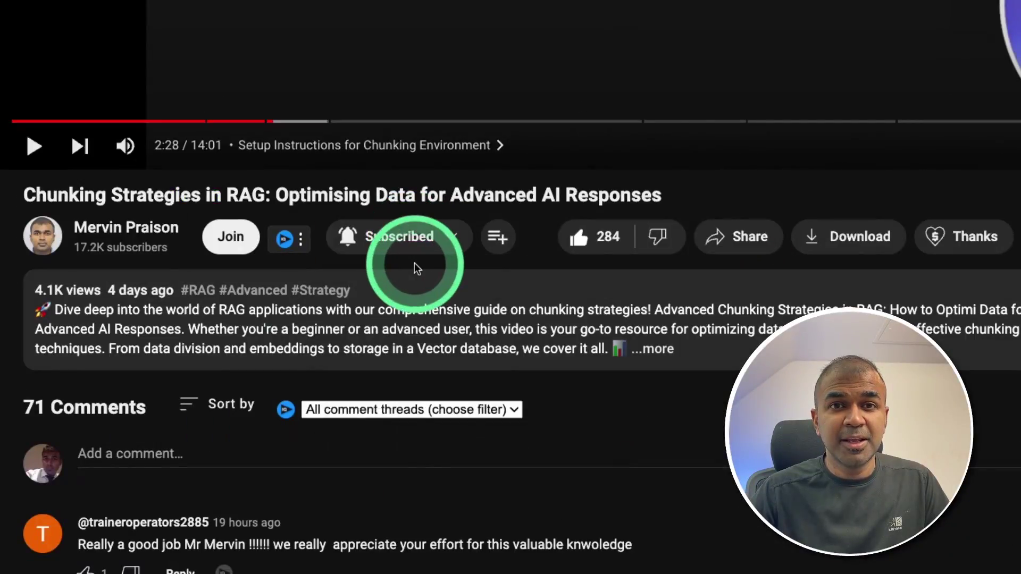
{"action": "left_click", "coordinate": [608, 226]}
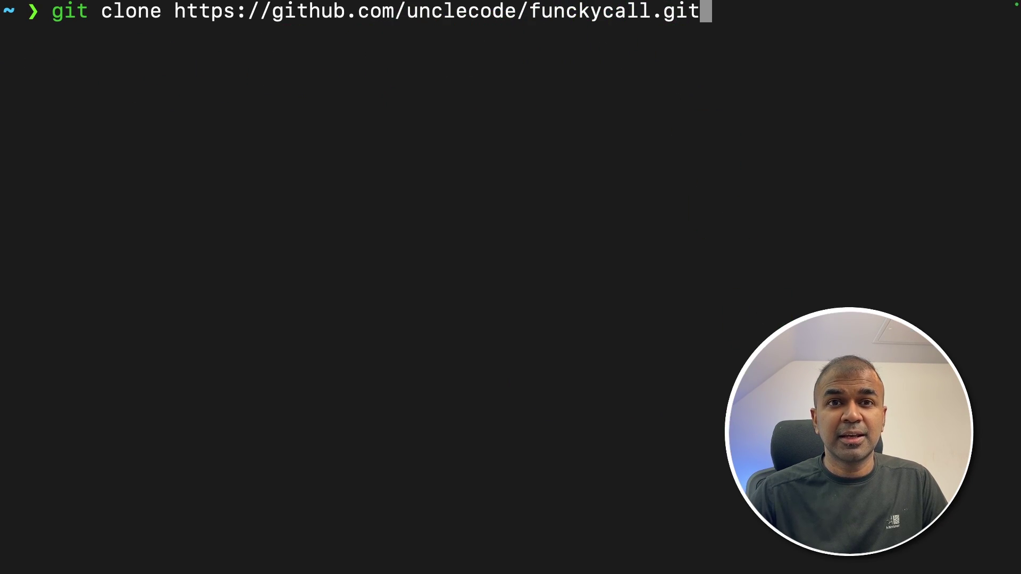
Clone the funckycall repository, move into its folder, and clear the screen.
{"action": "key", "text": "Return"}
{"action": "type", "text": "cd fun"}
{"action": "key", "text": "Tab"}
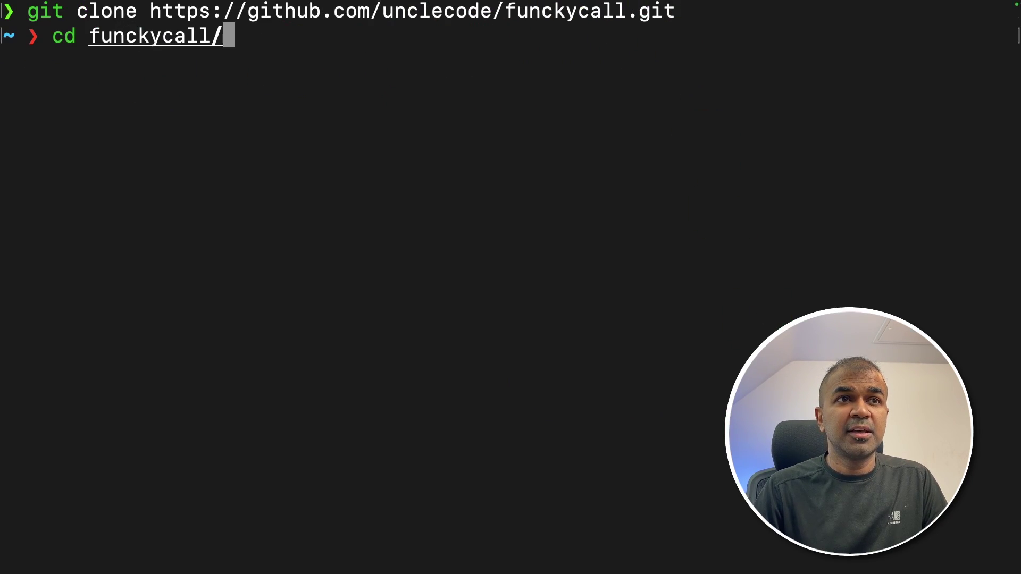
{"action": "key", "text": "Return"}
{"action": "key", "text": "ctrl+l"}
{"action": "type", "text": "conda create -n groq python=3.11 -y"}
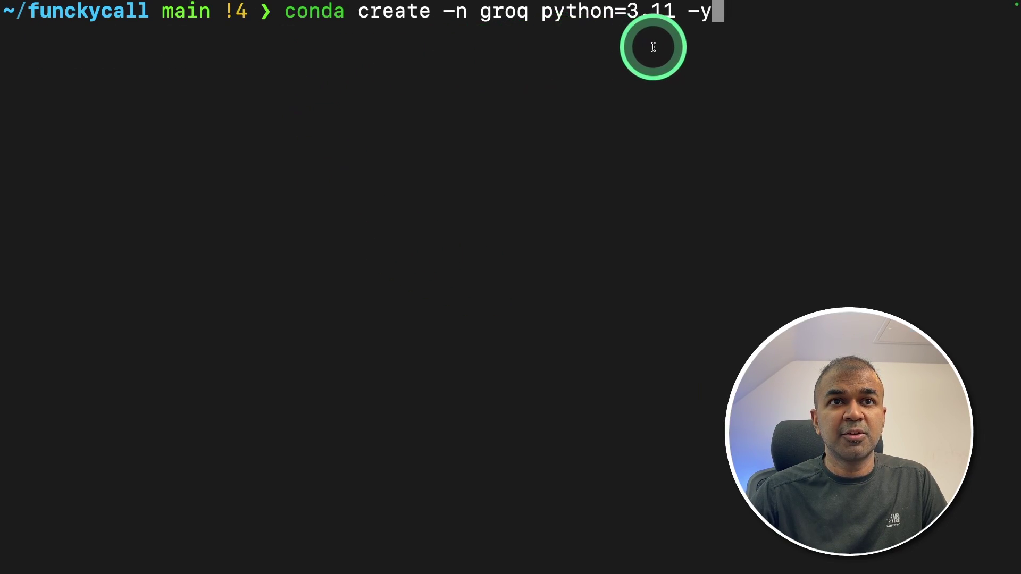
Create and activate a Python 3.11 'groq' conda environment and install requirements.txt.
{"action": "key", "text": "Return"}
{"action": "type", "text": "conda activate groq"}
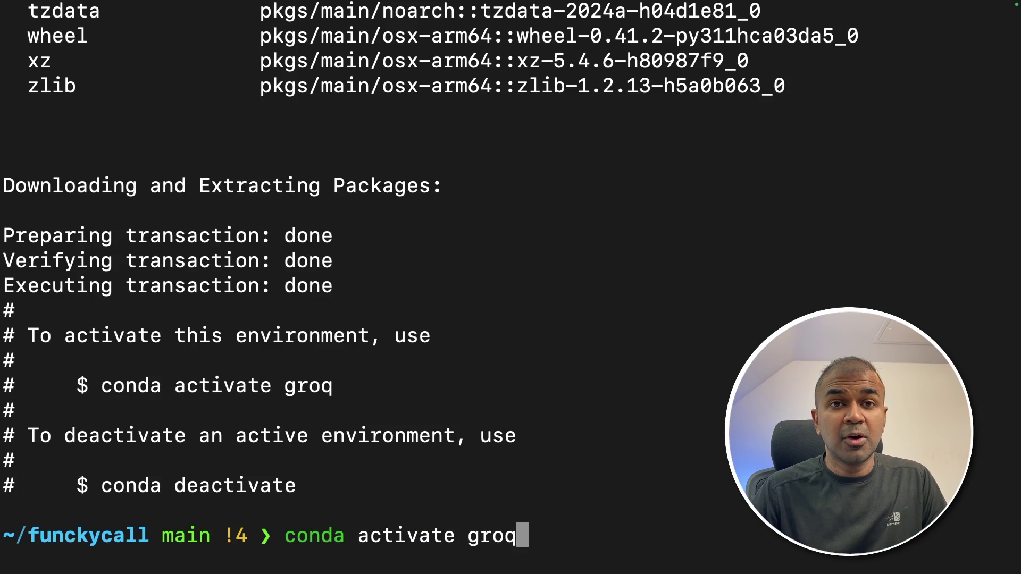
{"action": "key", "text": "Return"}
{"action": "key", "text": "ctrl+l"}
{"action": "type", "text": "pip install -r requirements.txt"}
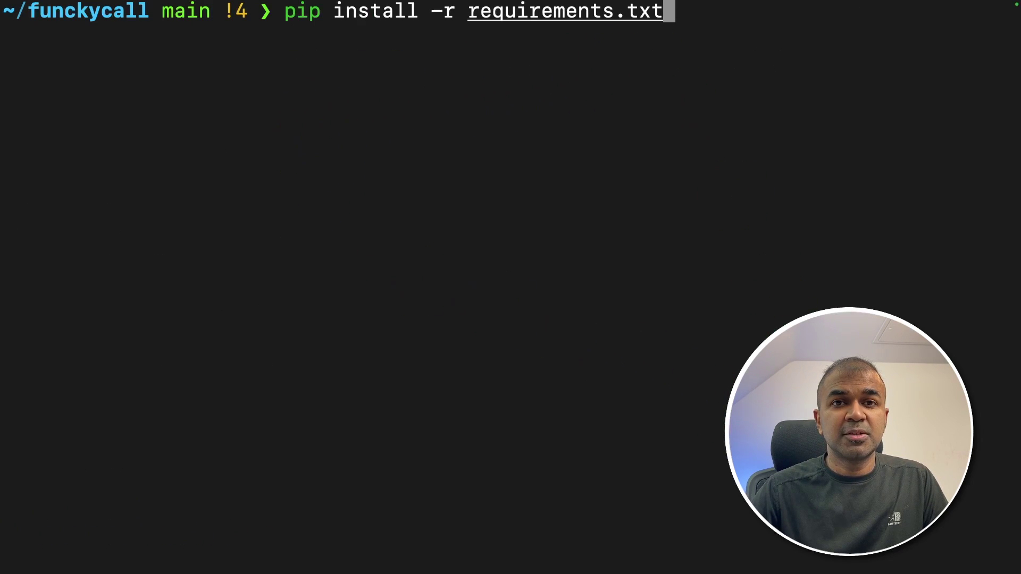
{"action": "key", "text": "Return"}
{"action": "type", "text": "c"}
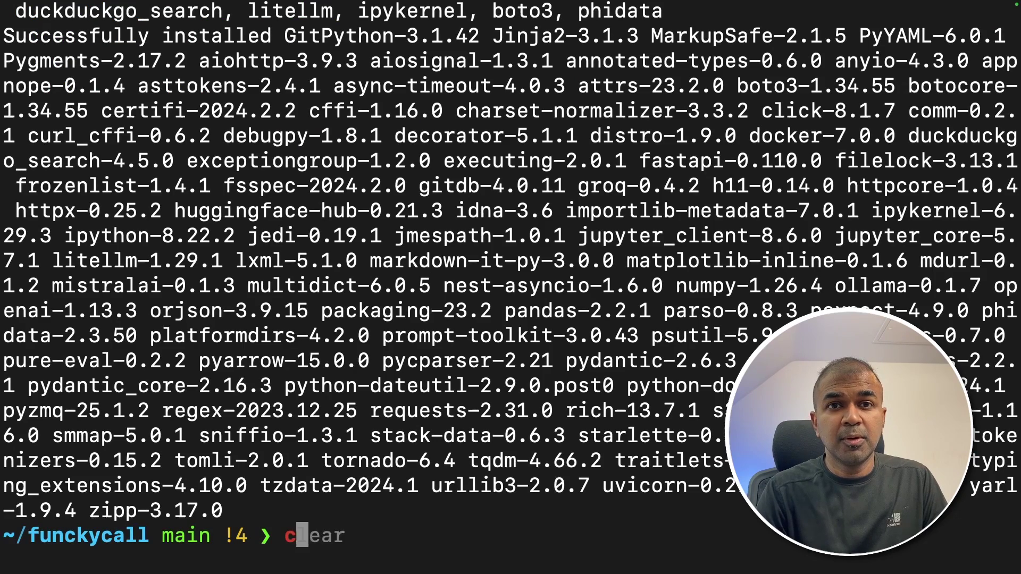
{"action": "type", "text": "lear"}
{"action": "key", "text": "Return"}
{"action": "type", "text": "mkdir .logs"}
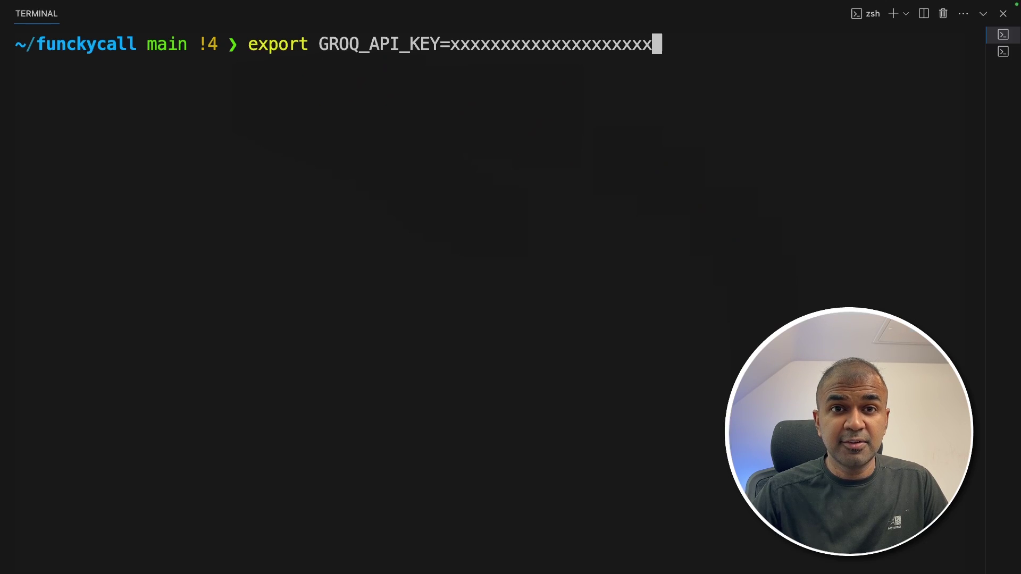
Export GROQ_API_KEY and submit the uvicorn app.main:app --reload command.
{"action": "key", "text": "ctrl+u"}
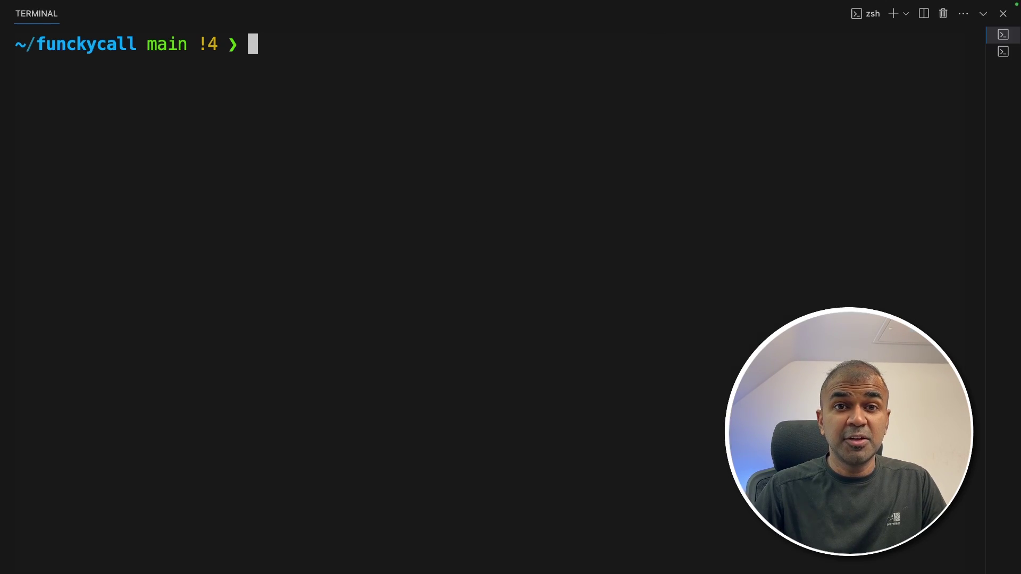
{"action": "type", "text": "uvi"}
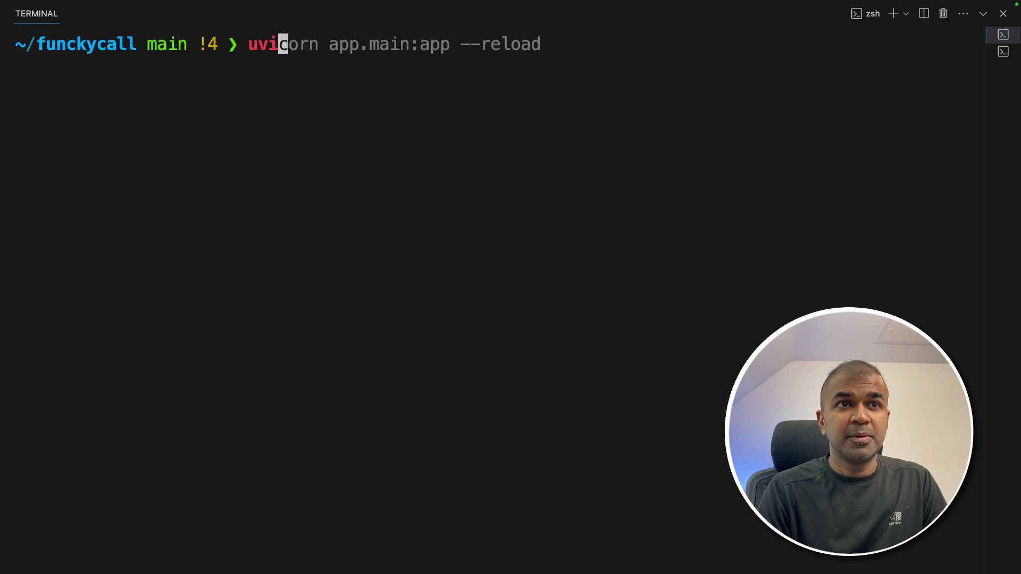
{"action": "key", "text": "Right"}
{"action": "key", "text": "Return"}
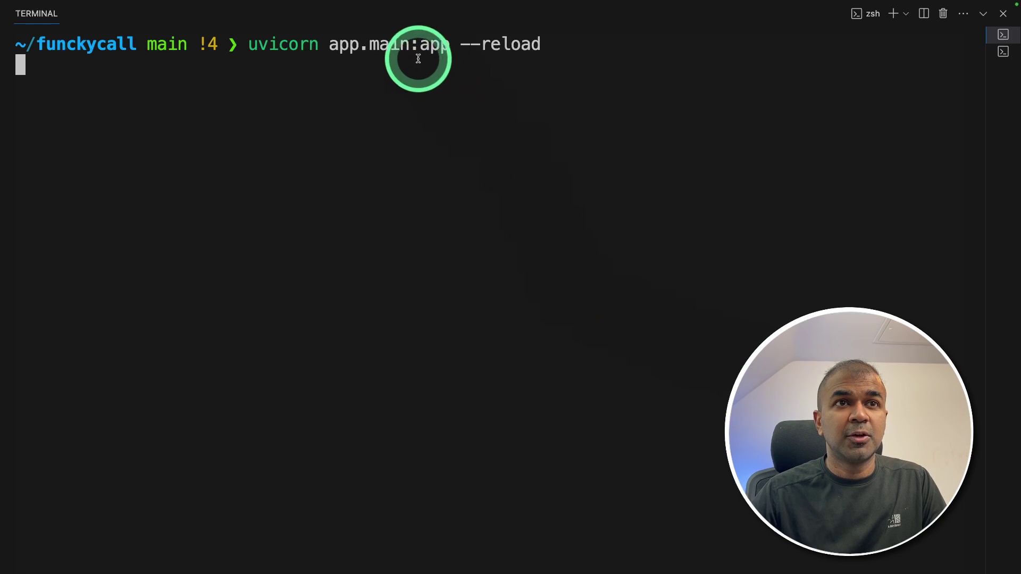
Launch the uvicorn proxy server, noting its 127.0.0.1:8000 address.
{"action": "left_click_drag", "start_coordinate": [450, 45], "coordinate": [399, 45]}
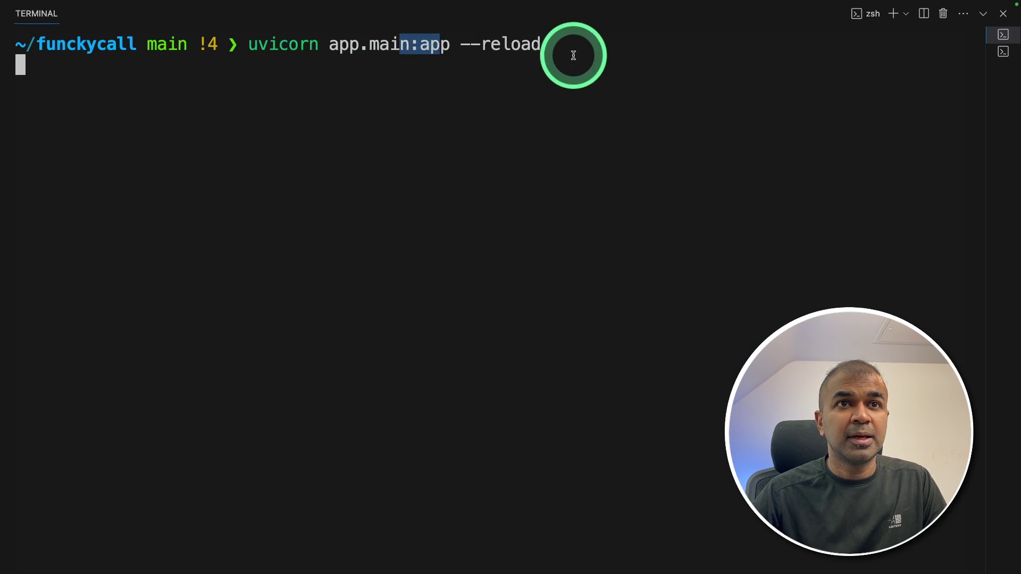
{"action": "left_click_drag", "start_coordinate": [573, 55], "coordinate": [348, 44]}
{"action": "left_click", "coordinate": [366, 104]}
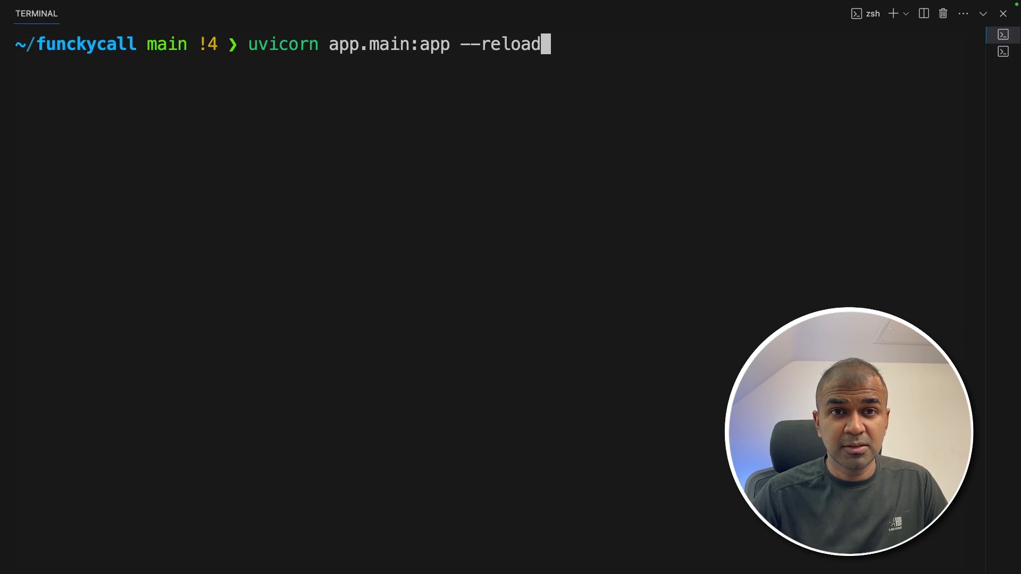
{"action": "key", "text": "Return"}
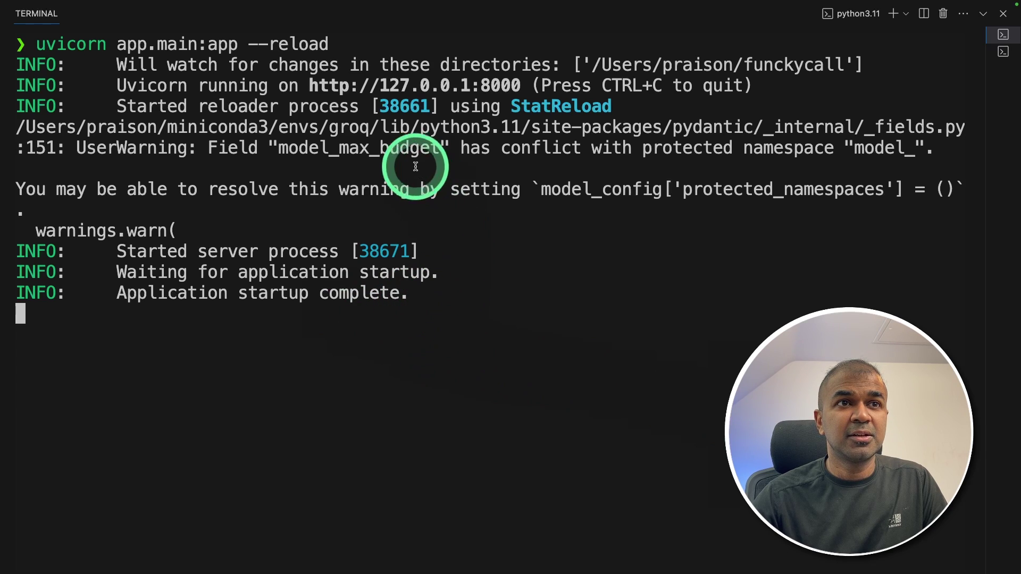
{"action": "left_click_drag", "start_coordinate": [521, 86], "coordinate": [311, 85]}
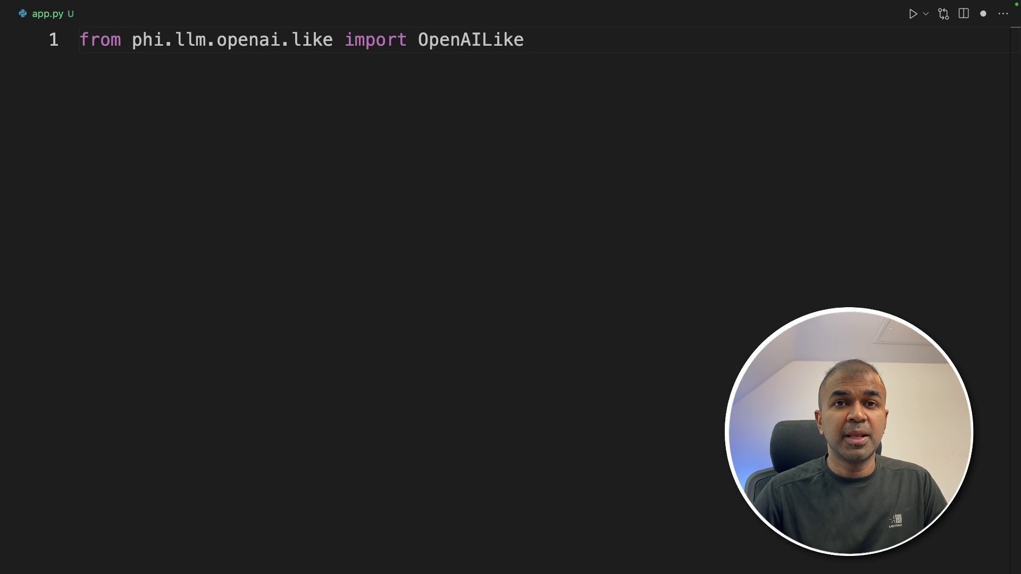
Add the Assistant, DuckDuckGo, os and json imports to app.py.
{"action": "key", "text": "Return"}
{"action": "key", "text": "Tab"}
{"action": "key", "text": "Return"}
{"action": "key", "text": "Tab"}
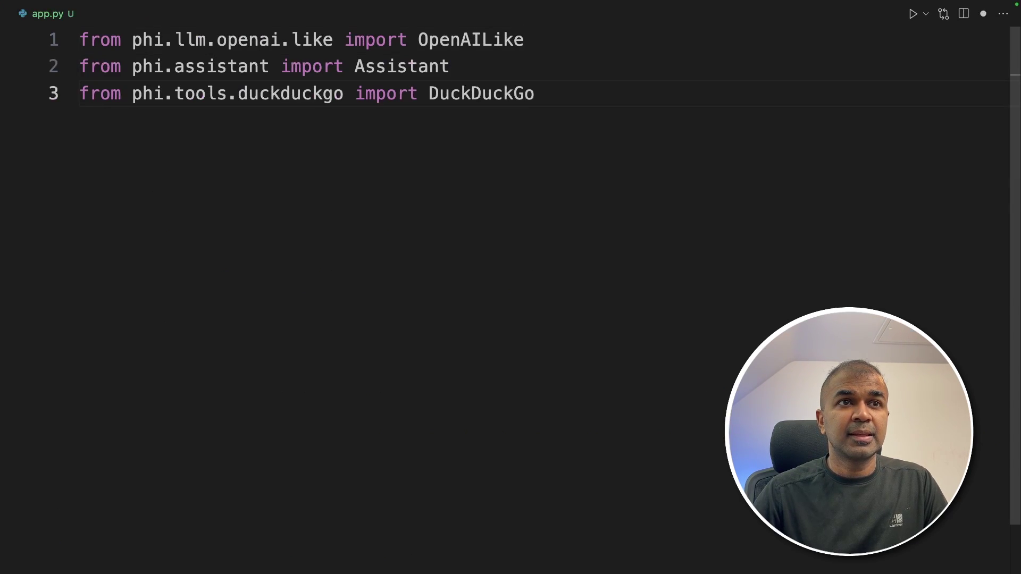
{"action": "key", "text": "Tab"}
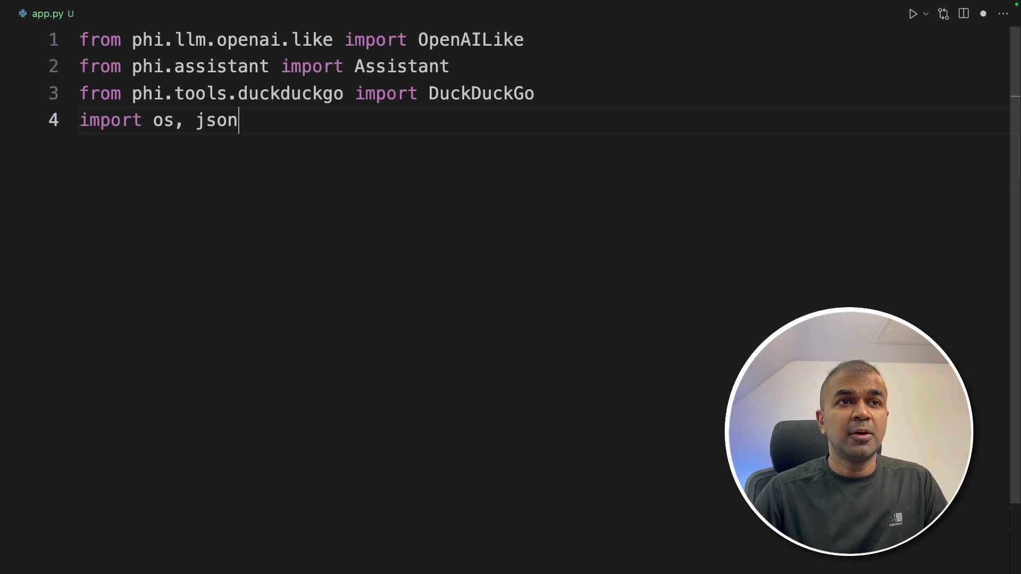
{"action": "key", "text": "Return"}
{"action": "type", "text": "groq = OpenAILike("}
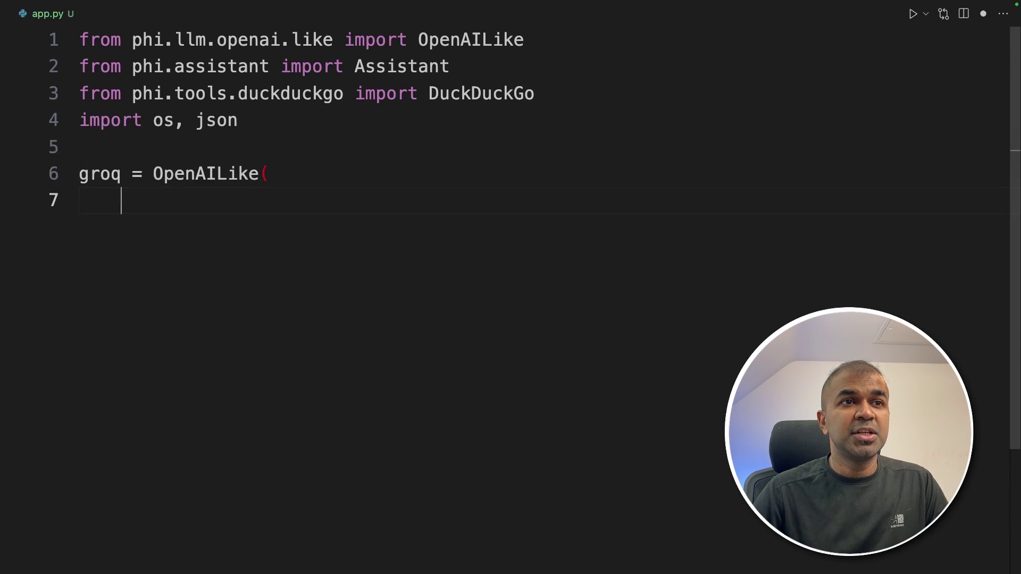
Define the Groq OpenAILike model with model, api_key and base_url arguments.
{"action": "key", "text": "Tab"}
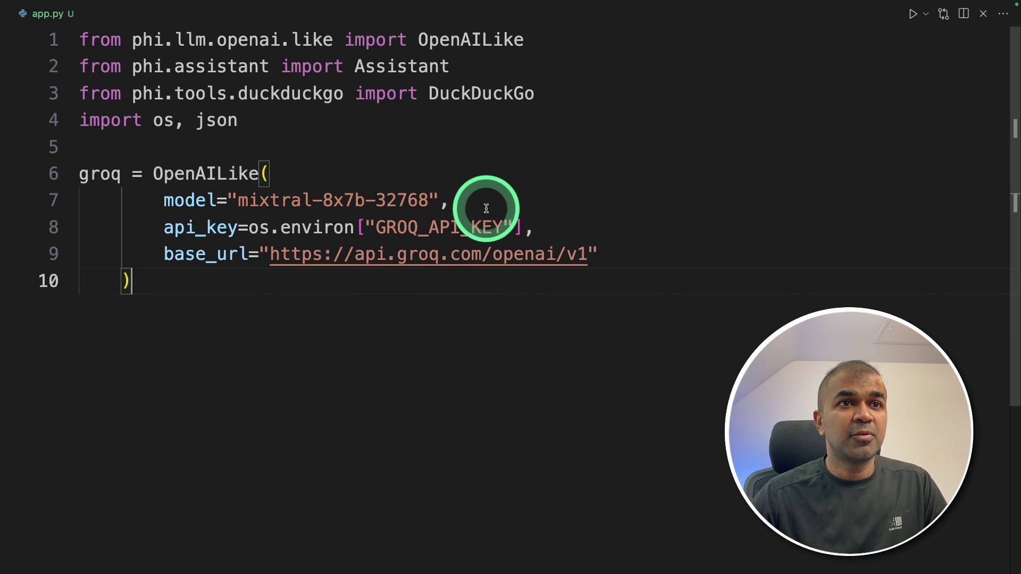
{"action": "mouse_move", "coordinate": [486, 208]}
{"action": "left_mouse_down"}
{"action": "mouse_move", "coordinate": [163, 200]}
{"action": "mouse_move", "coordinate": [556, 236]}
{"action": "left_mouse_up"}
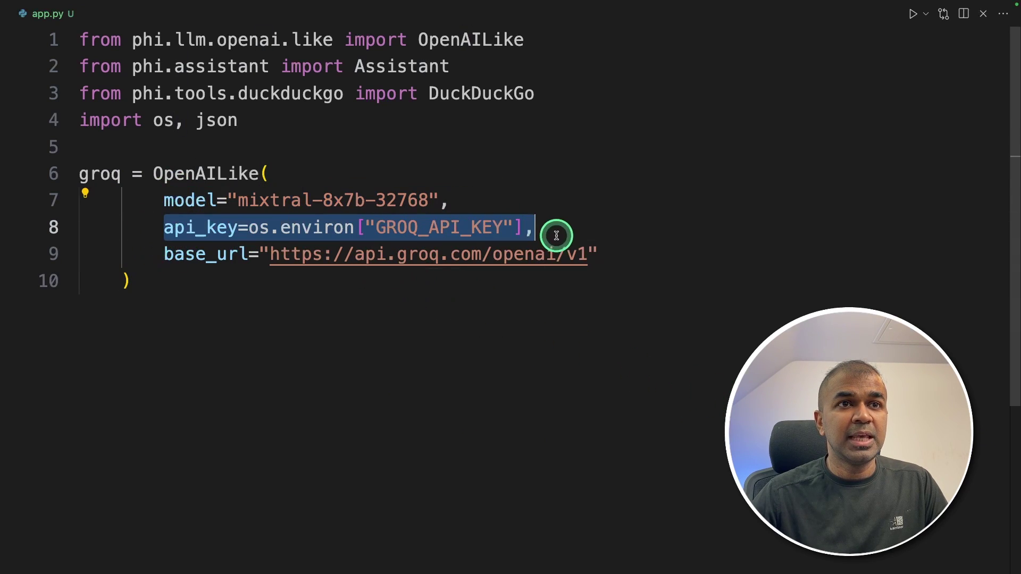
{"action": "left_click_drag", "start_coordinate": [629, 255], "coordinate": [148, 257]}
{"action": "left_click", "coordinate": [327, 398]}
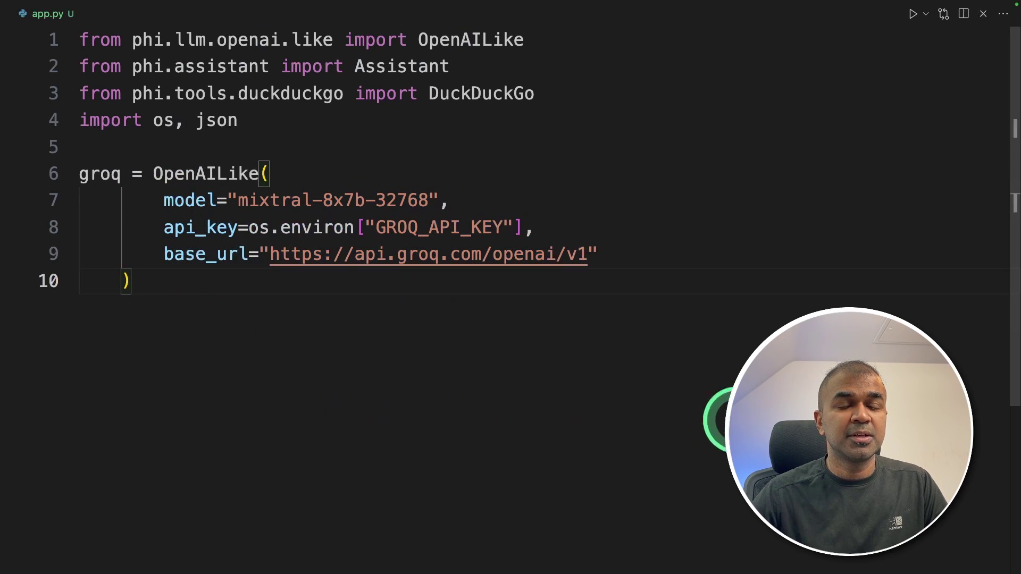
{"action": "key", "text": "Return"}
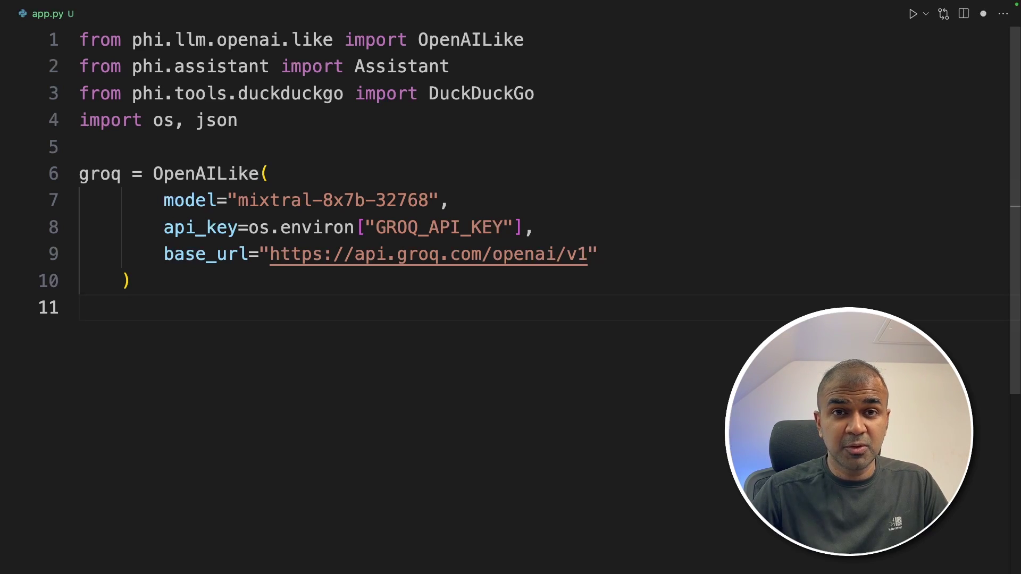
{"action": "type", "text": "assistant = Assistant("}
Create the assistant with the Groq llm and DuckDuckGo tools, then add assistant.print_response.
{"action": "key", "text": "Return"}
{"action": "key", "text": "ctrl+v"}
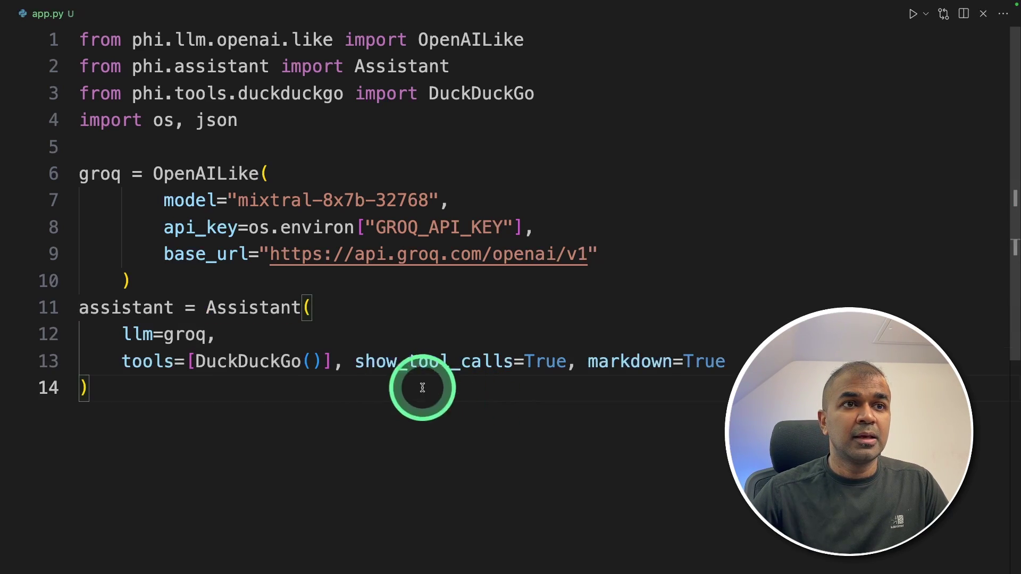
{"action": "left_click", "coordinate": [183, 338]}
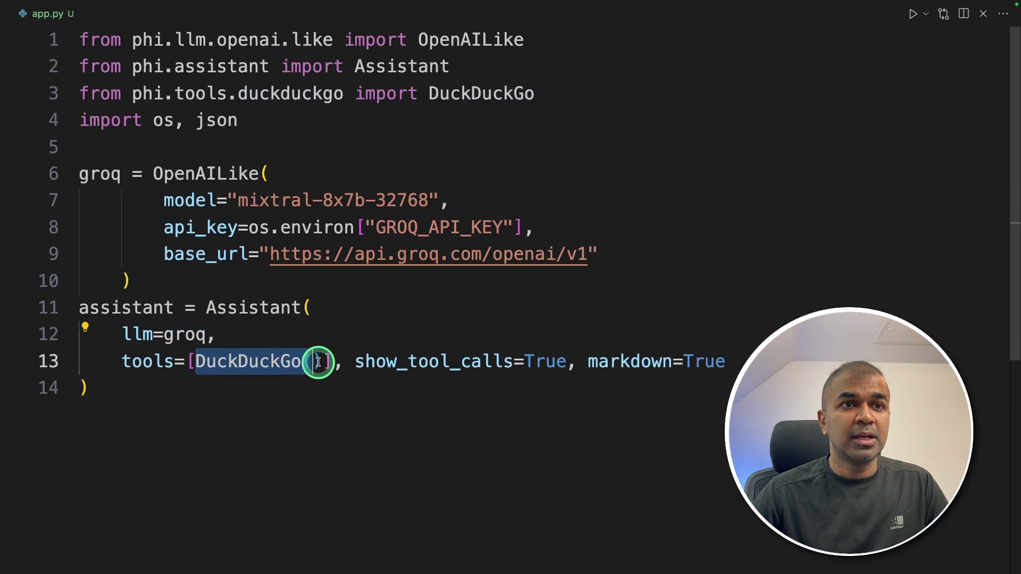
{"action": "left_click", "coordinate": [343, 423]}
{"action": "key", "text": "Return"}
{"action": "type", "text": "assi"}
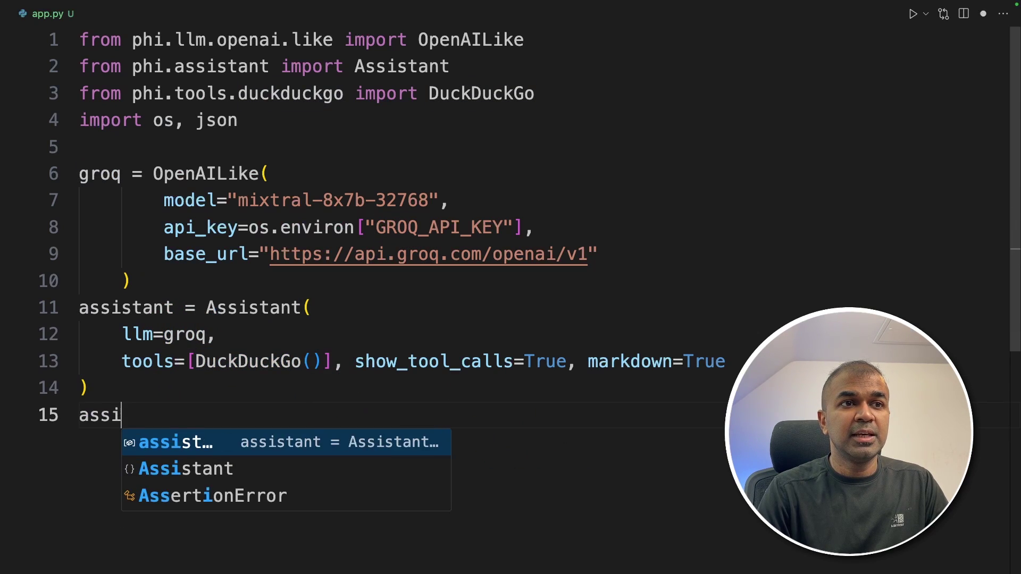
{"action": "type", "text": "s"}
{"action": "key", "text": "Tab"}
{"action": "key", "text": "Tab"}
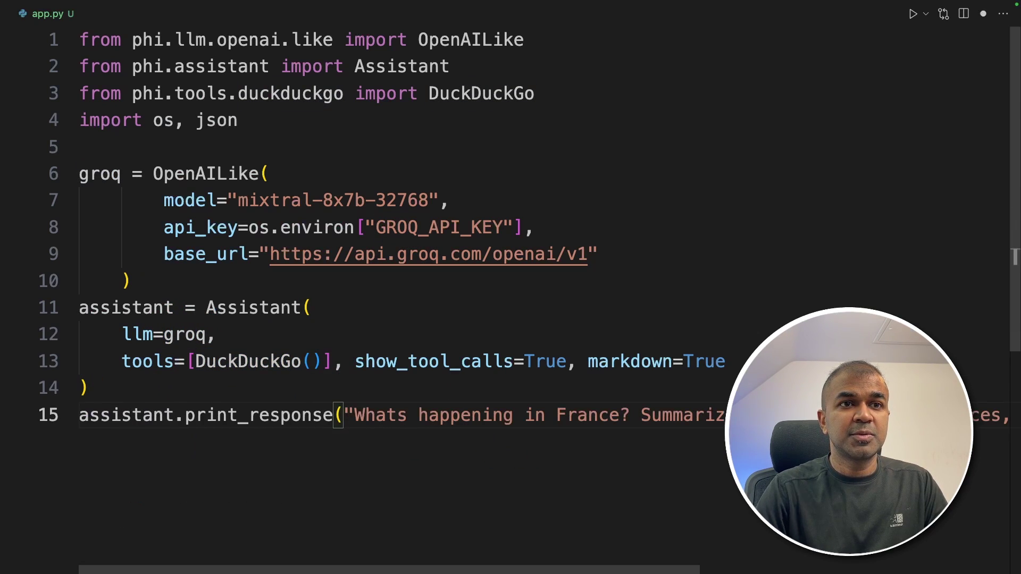
{"action": "scroll", "coordinate": [511, 287], "scroll_direction": "down", "scroll_amount": 3}
{"action": "scroll", "coordinate": [486, 314], "scroll_direction": "down", "scroll_amount": 1}
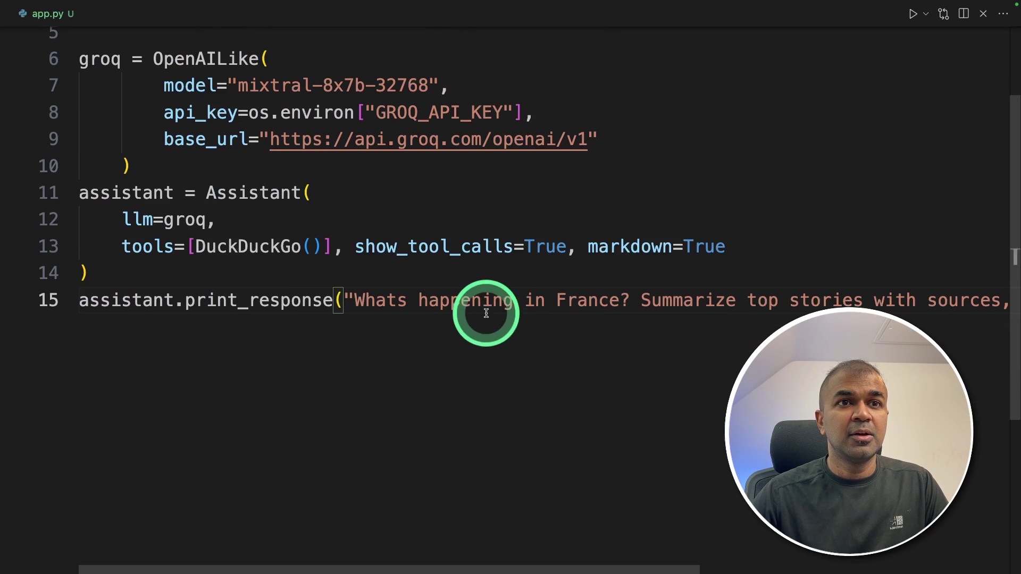
{"action": "scroll", "coordinate": [673, 303], "scroll_direction": "down", "scroll_amount": 1}
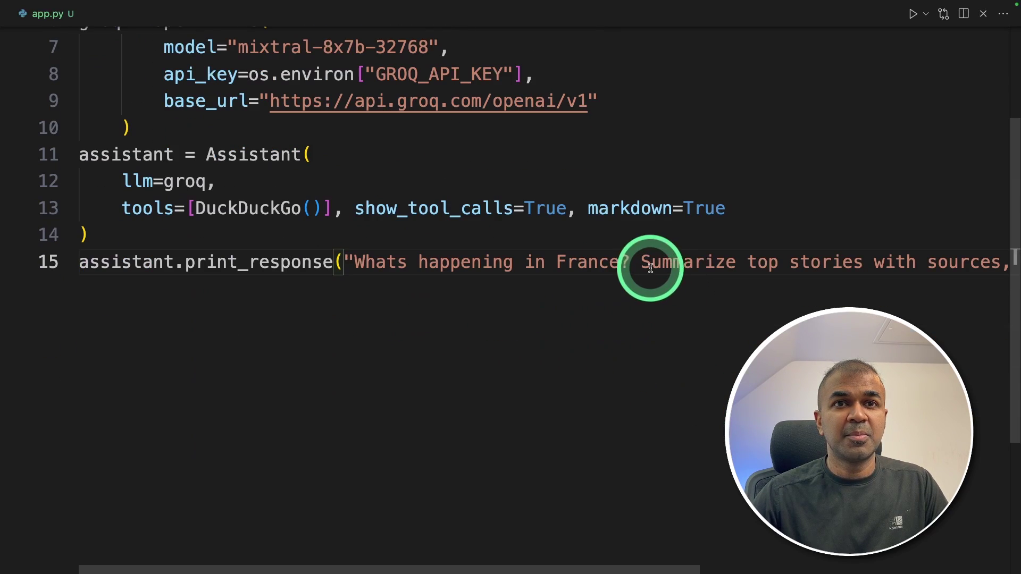
{"action": "scroll", "coordinate": [511, 240], "scroll_direction": "up", "scroll_amount": 3}
{"action": "type", "text": "python"}
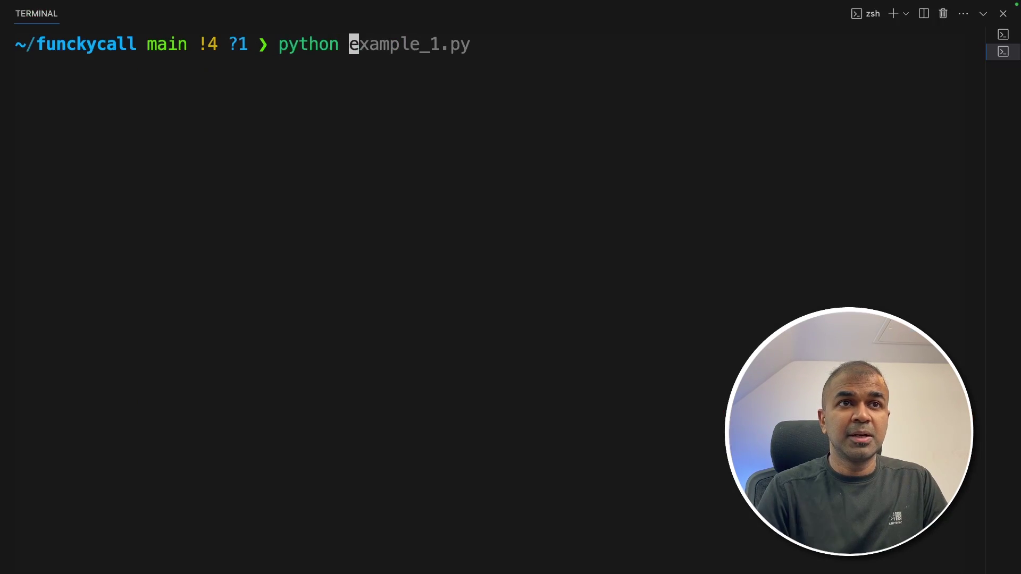
{"action": "type", "text": "ap"}
Run python app.py, which fails with a '`tools` is not supported' BadRequestError.
{"action": "key", "text": "Right"}
{"action": "key", "text": "Return"}
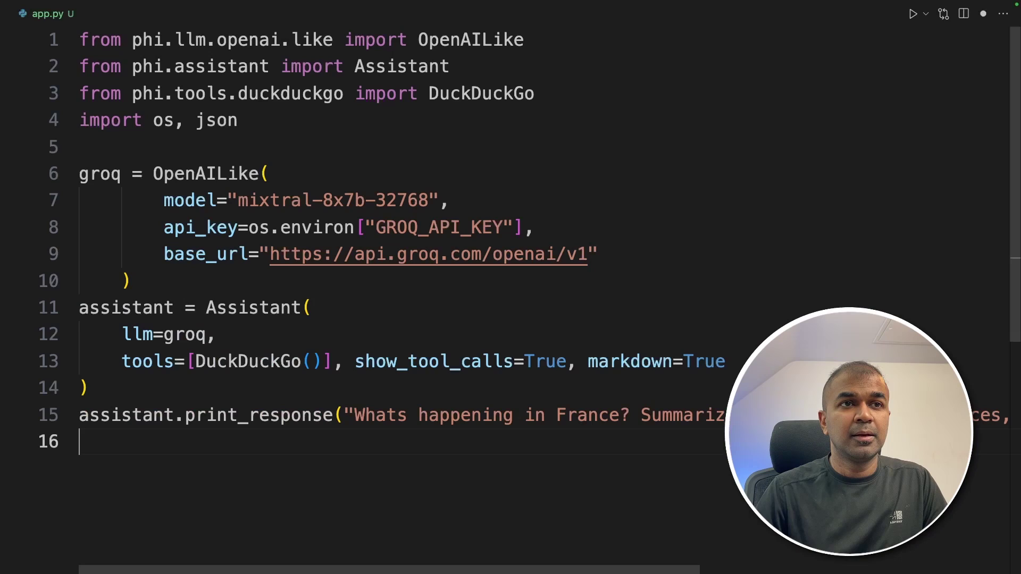
{"action": "scroll", "coordinate": [511, 264], "scroll_direction": "down", "scroll_amount": 1}
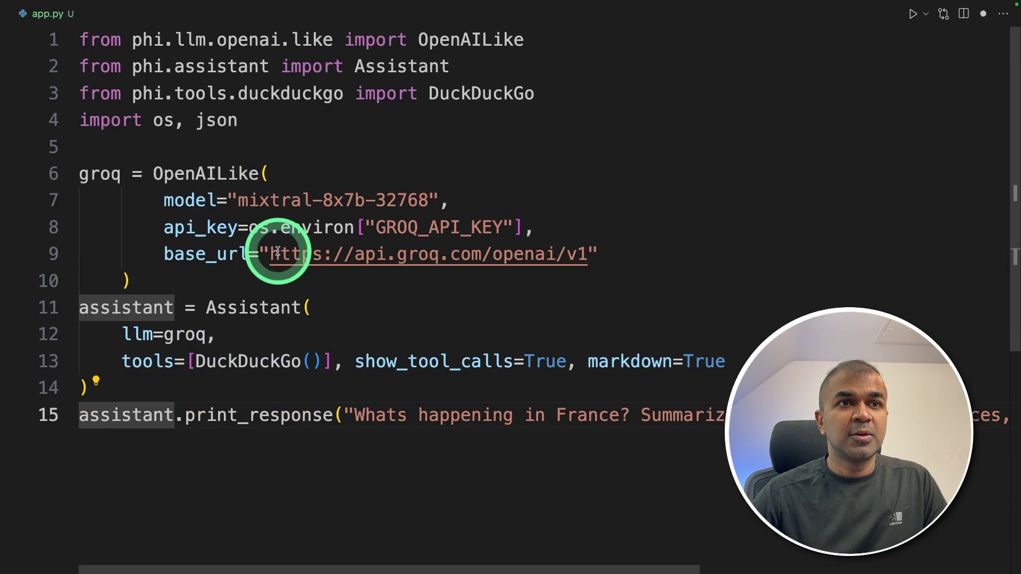
{"action": "mouse_move", "coordinate": [275, 254]}
{"action": "left_mouse_down"}
{"action": "mouse_move", "coordinate": [262, 252]}
{"action": "mouse_move", "coordinate": [507, 254]}
{"action": "left_mouse_up"}
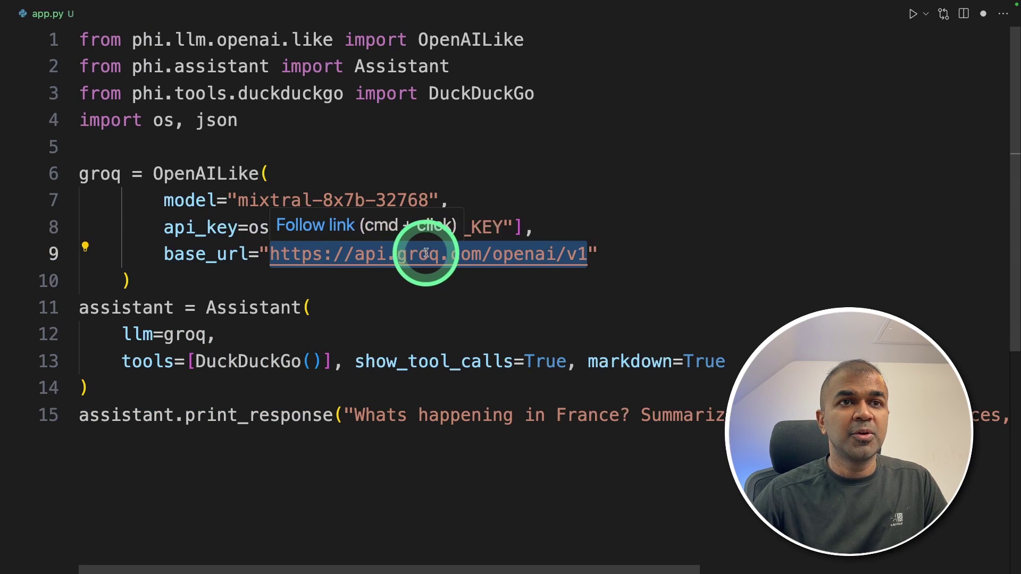
{"action": "type", "text": "http://127.0.0.1:8000/proxy/groq/v1"}
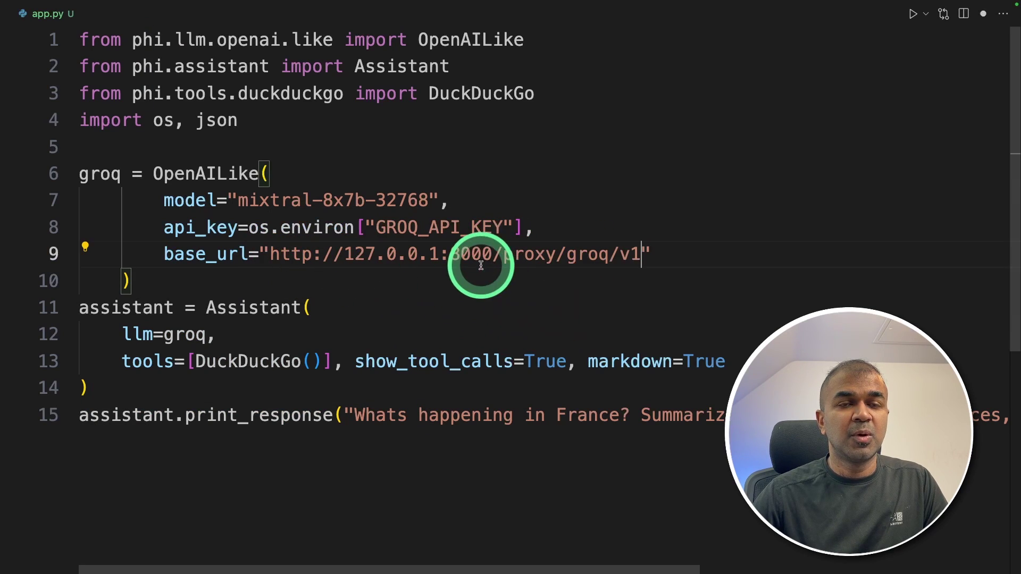
{"action": "left_click_drag", "start_coordinate": [270, 254], "coordinate": [487, 256]}
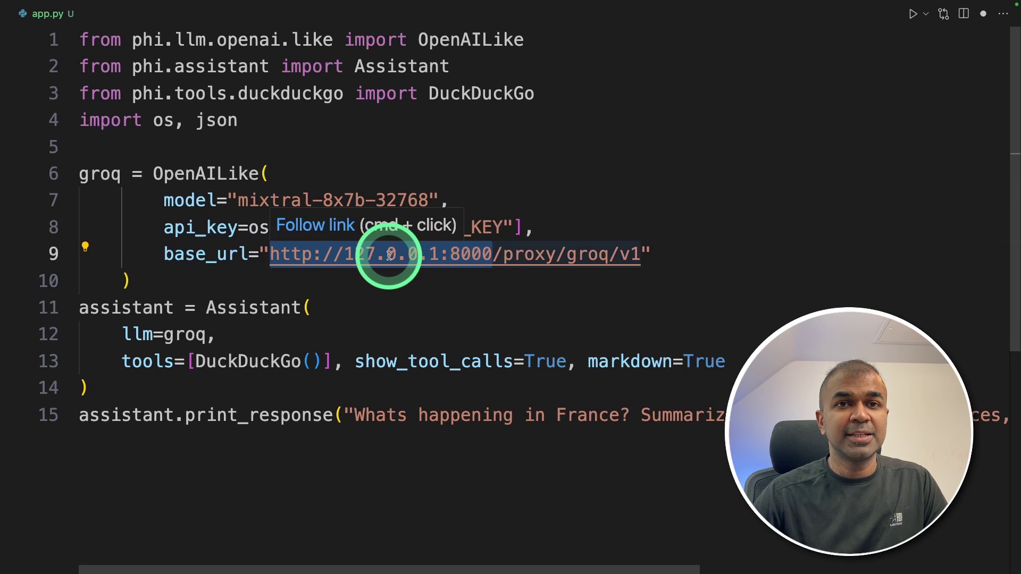
{"action": "left_click", "coordinate": [472, 502]}
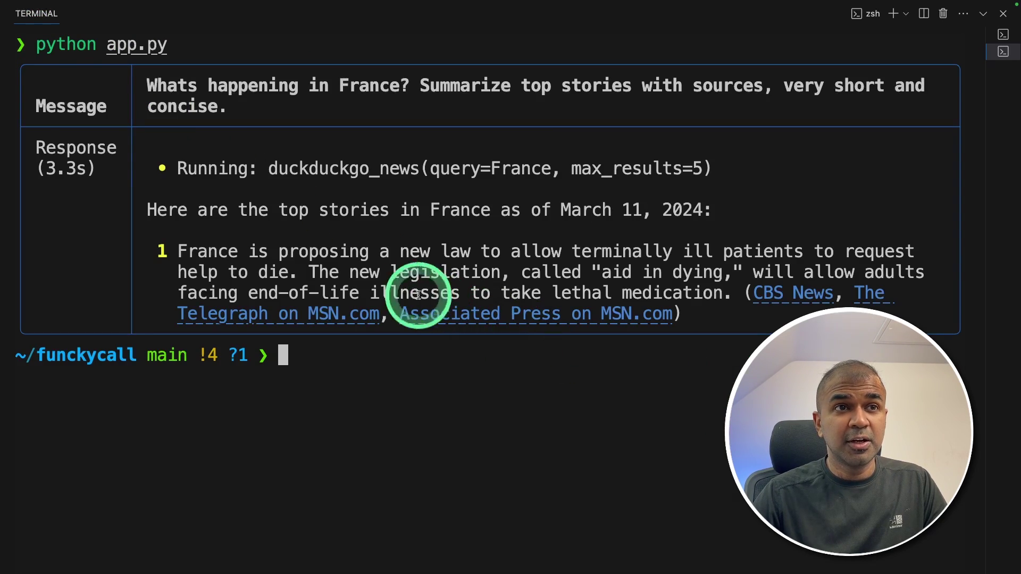
Review the duckduckgo_news tool call and 3.3s response time in the output.
{"action": "double_click", "coordinate": [345, 171]}
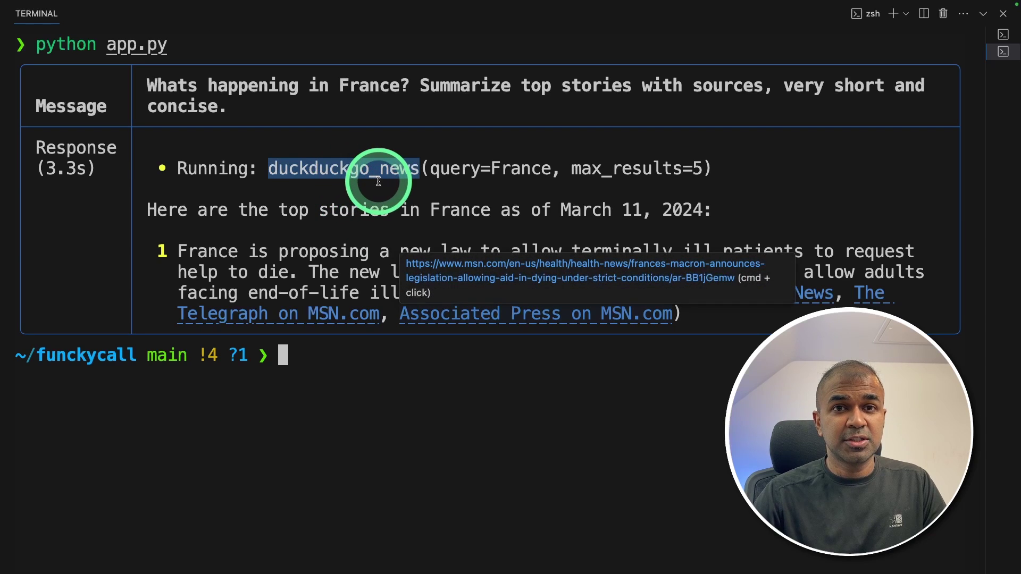
{"action": "left_click_drag", "start_coordinate": [44, 169], "coordinate": [82, 173]}
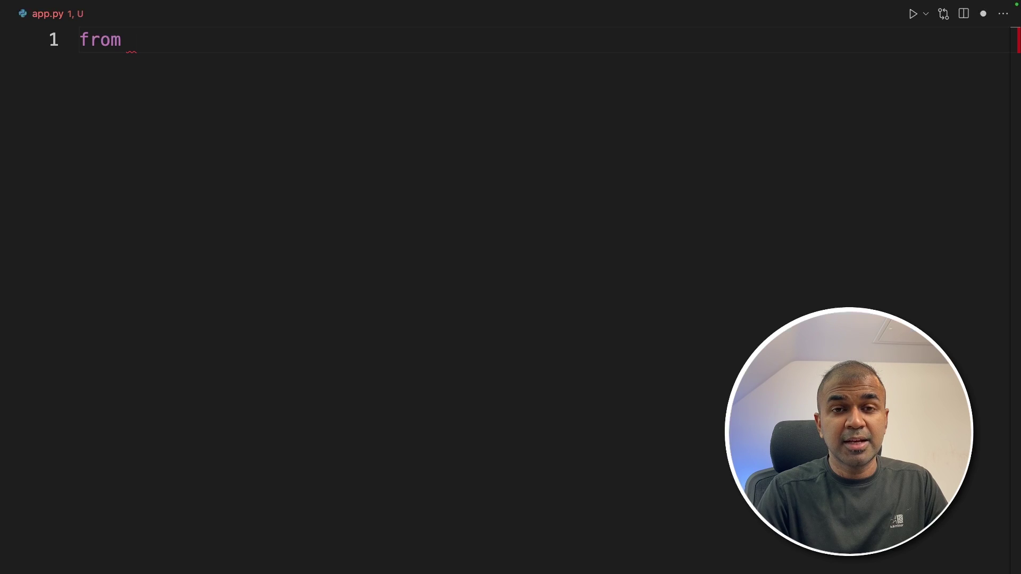
{"action": "type", "text": "duckduckgo_search import DDGS"}
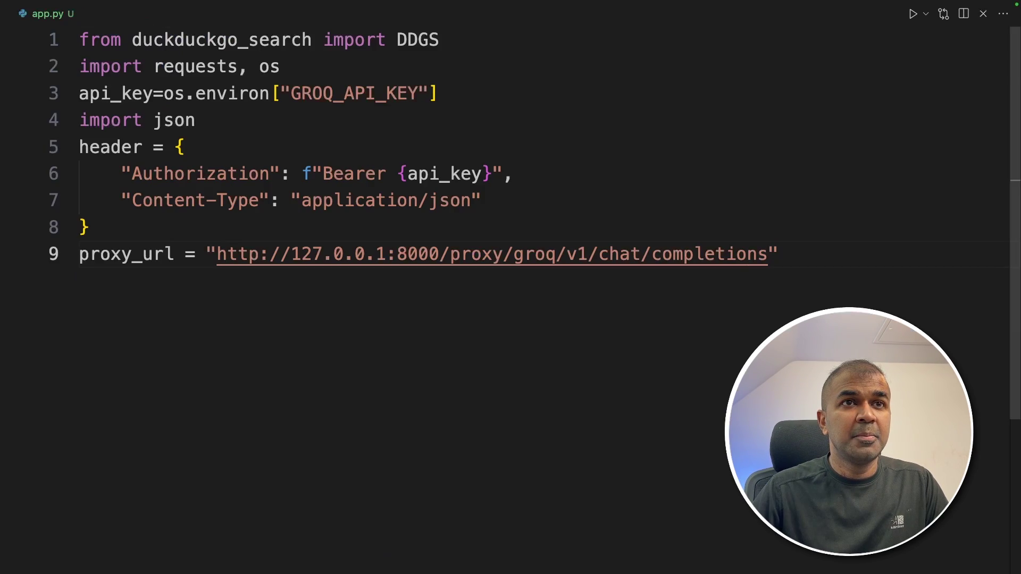
Review the DDGS imports, request header, and proxy_url chat/completions endpoint.
{"action": "key", "text": "Escape"}
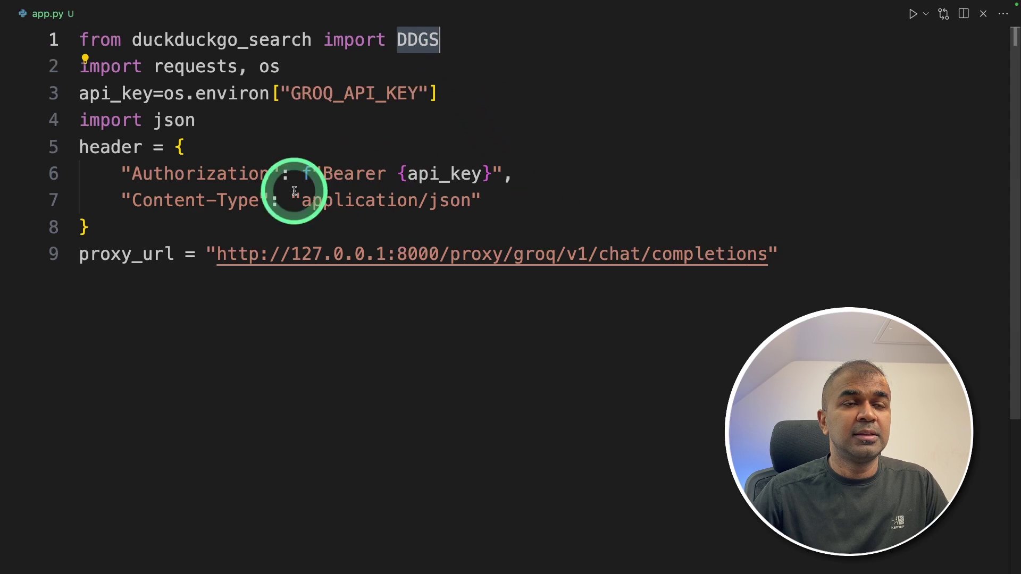
{"action": "left_click_drag", "start_coordinate": [90, 220], "coordinate": [71, 136]}
{"action": "left_click_drag", "start_coordinate": [787, 258], "coordinate": [85, 225]}
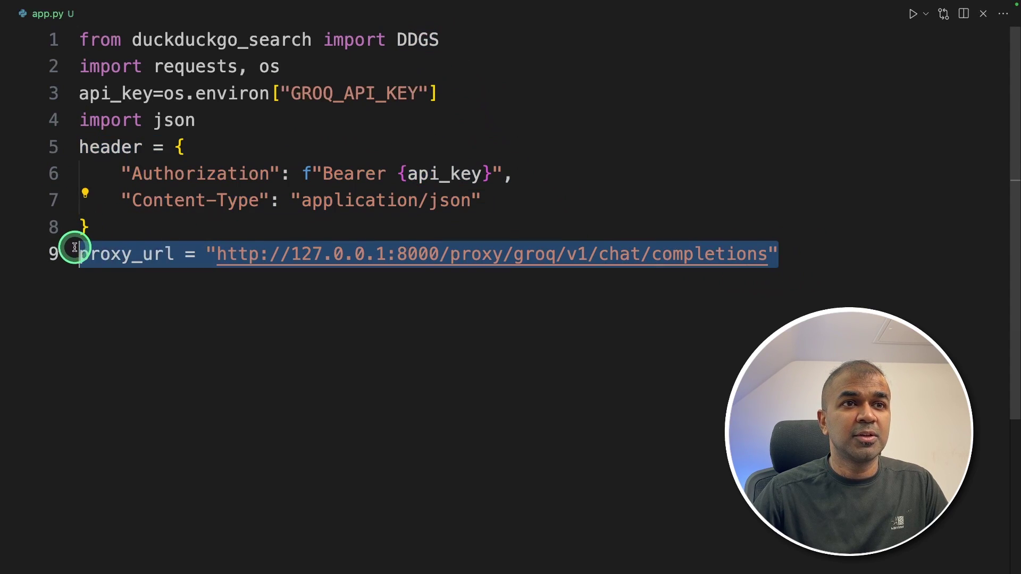
{"action": "left_click", "coordinate": [224, 253]}
{"action": "left_click_drag", "start_coordinate": [768, 254], "coordinate": [633, 253]}
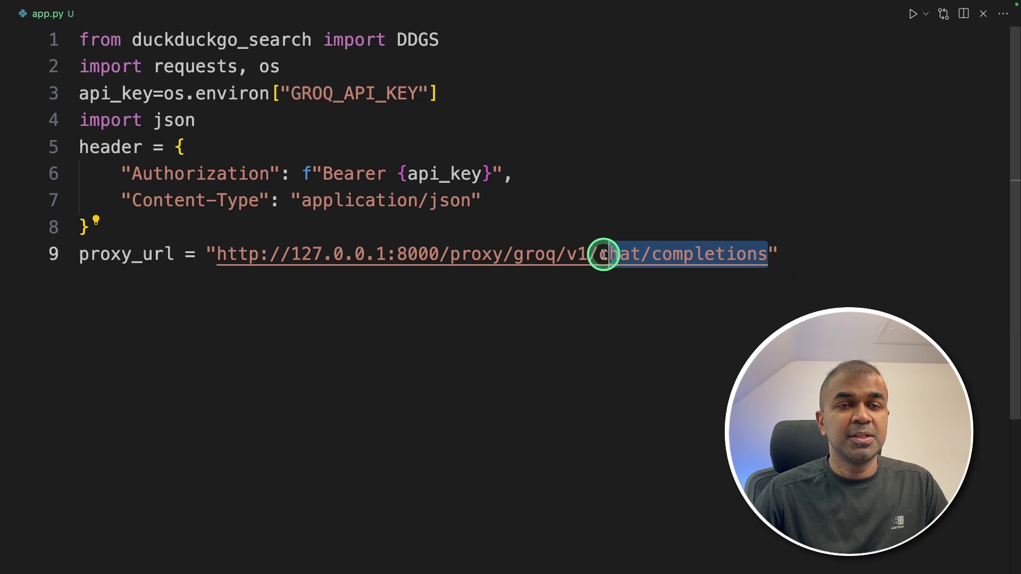
{"action": "left_click", "coordinate": [768, 257]}
{"action": "key", "text": "Return"}
{"action": "key", "text": "Return"}
{"action": "type", "text": "def"}
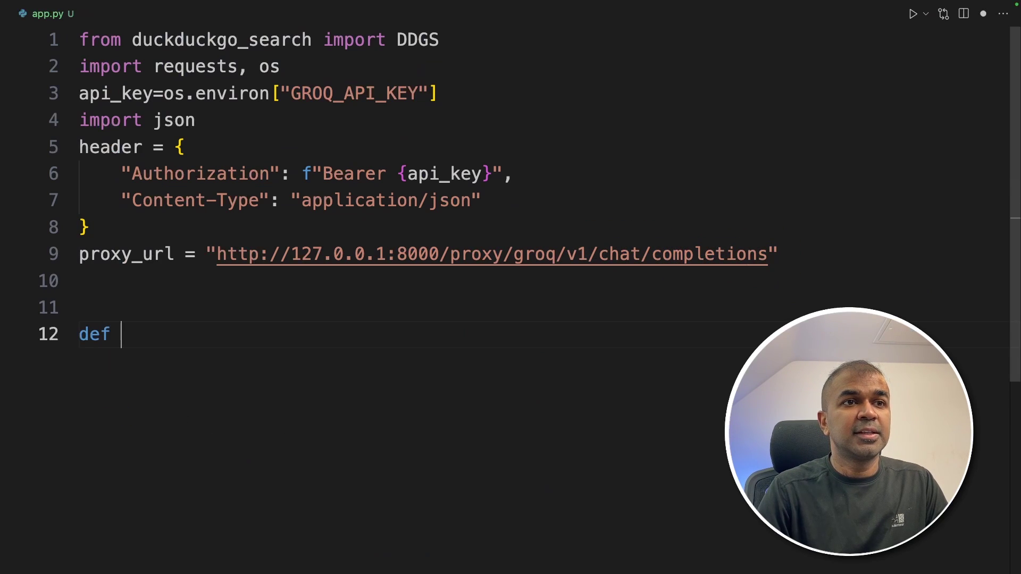
Add duckduckgo_search and duckduckgo_news functions that return DDGS results.
{"action": "key", "text": "Tab"}
{"action": "scroll", "coordinate": [506, 301], "scroll_direction": "down", "scroll_amount": 2}
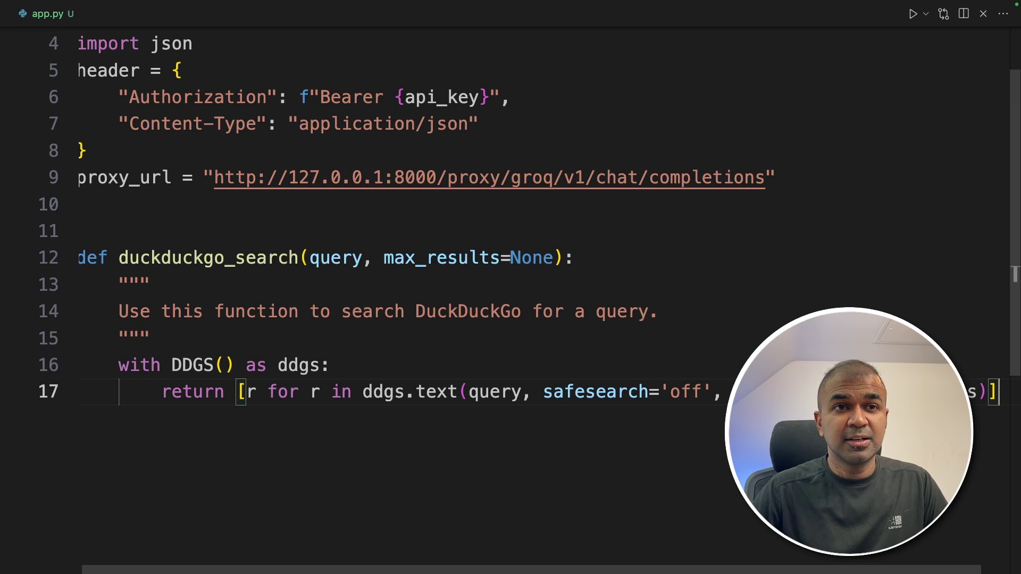
{"action": "key", "text": "Return"}
{"action": "key", "text": "Return"}
{"action": "key", "text": "Tab"}
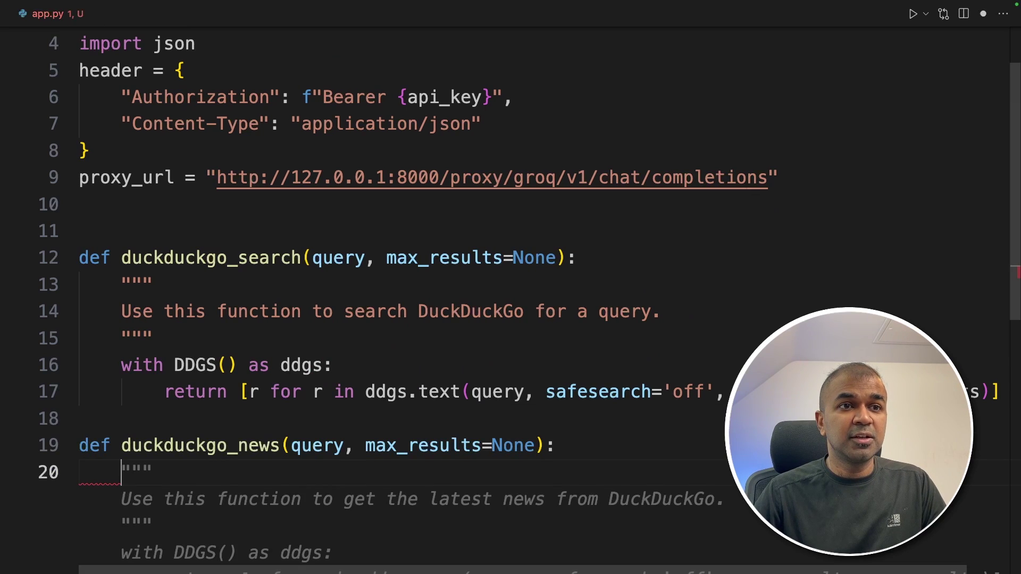
{"action": "key", "text": "Tab"}
{"action": "scroll", "coordinate": [308, 189], "scroll_direction": "down", "scroll_amount": 2}
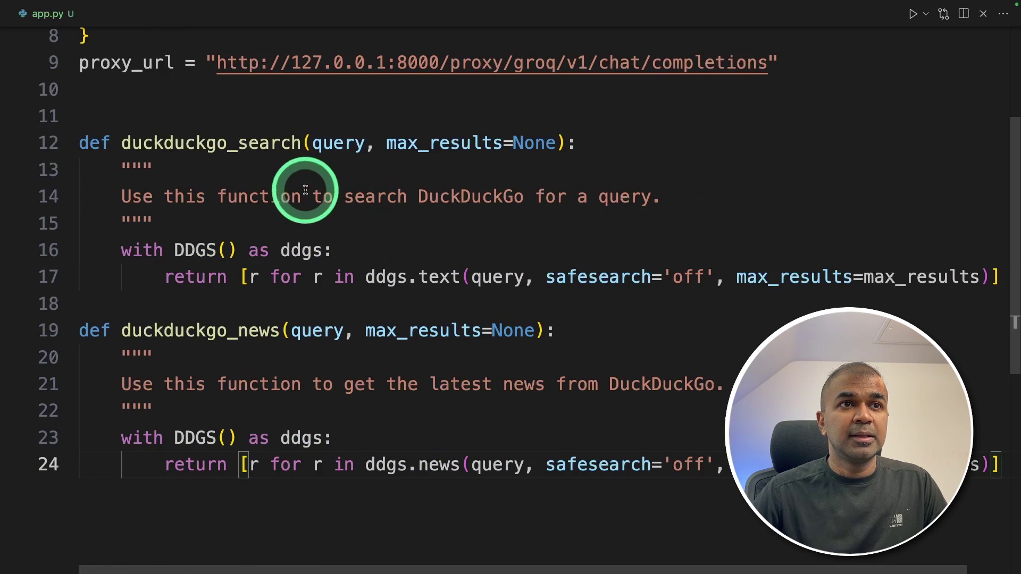
{"action": "left_click", "coordinate": [229, 146]}
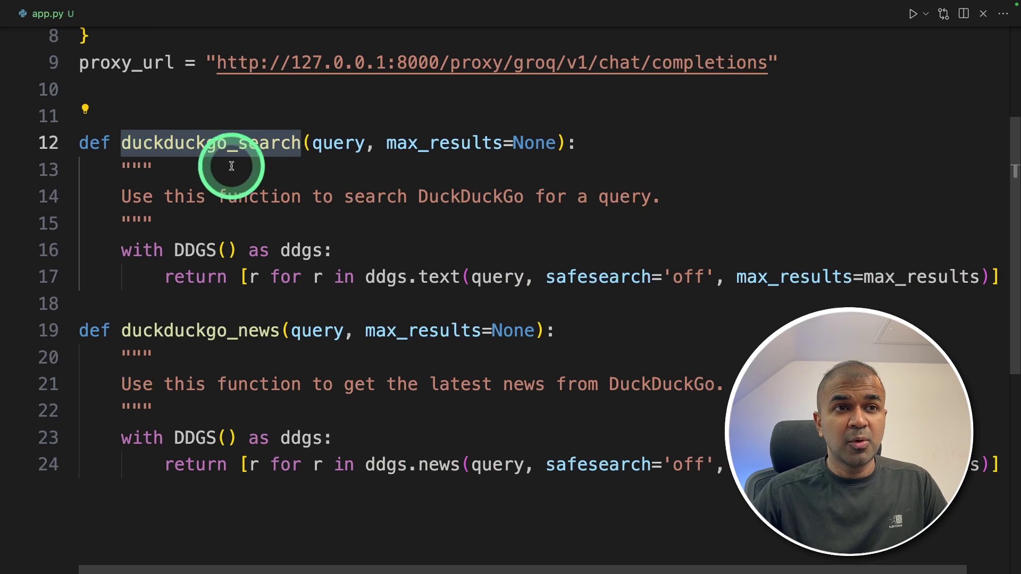
{"action": "left_click", "coordinate": [220, 331]}
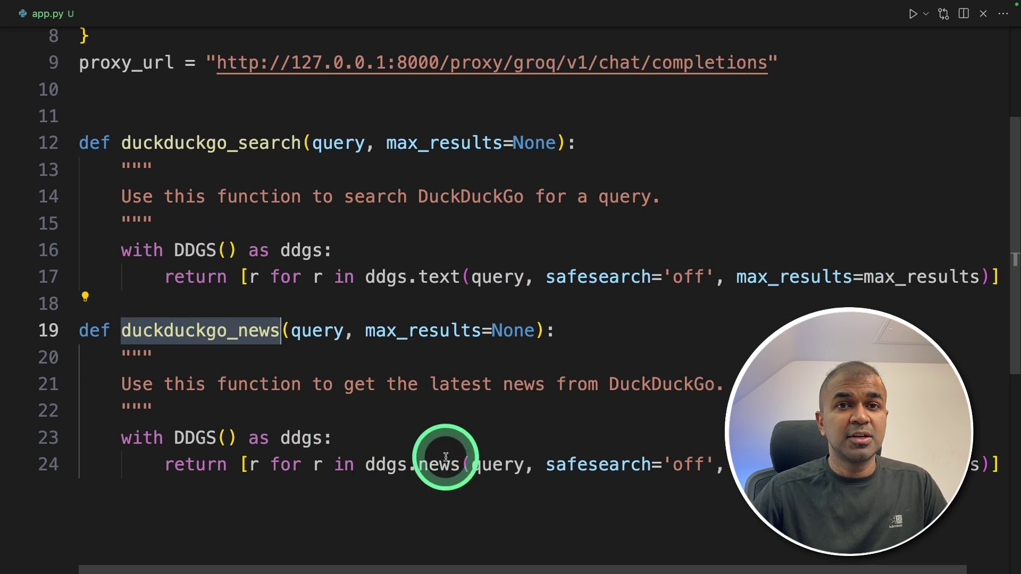
{"action": "left_click", "coordinate": [451, 483]}
{"action": "key", "text": "Return"}
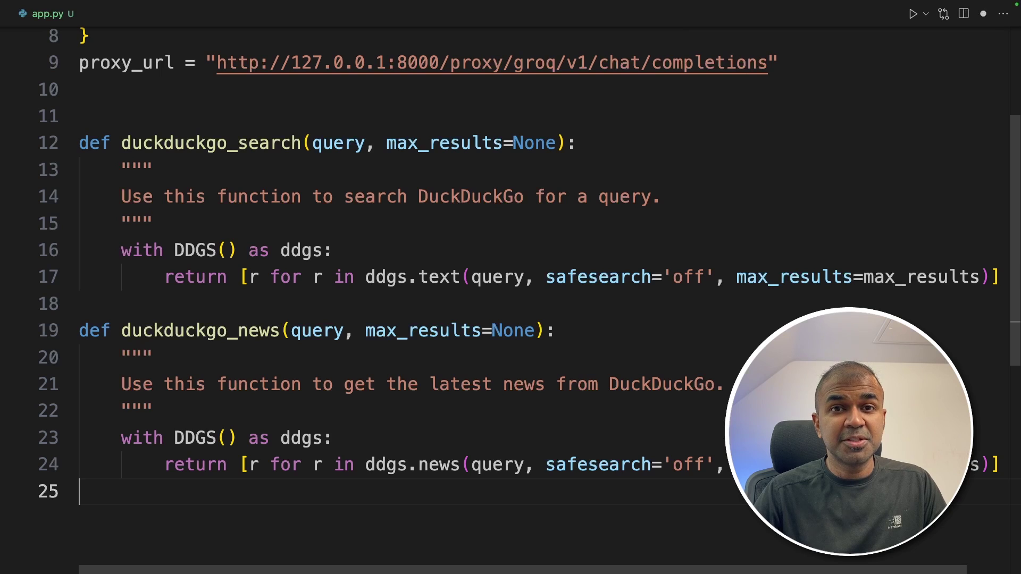
Fill the function_map with entries for the two DuckDuckGo functions.
{"action": "key", "text": "Return"}
{"action": "type", "text": "function_map = {"}
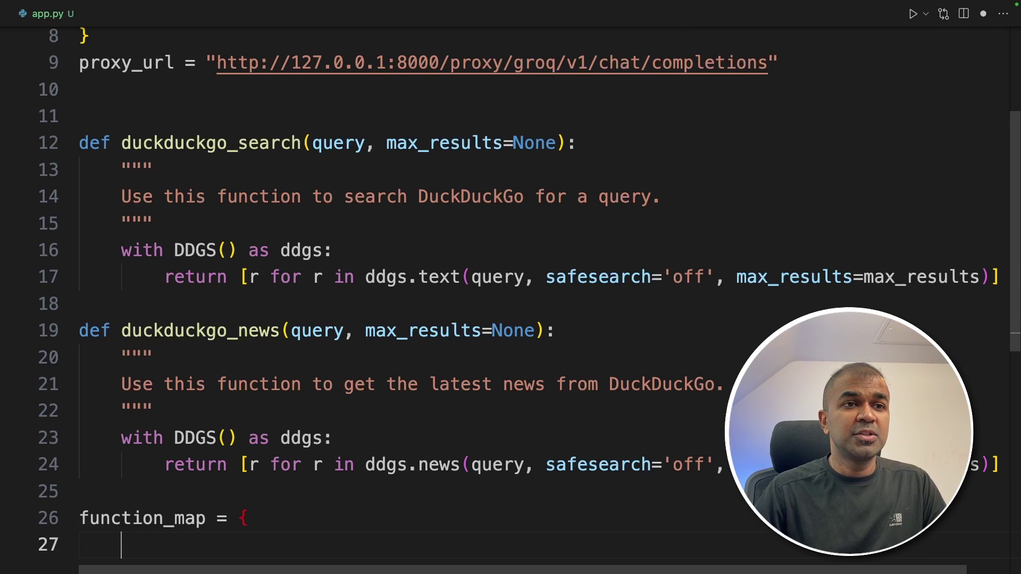
{"action": "key", "text": "Tab"}
{"action": "scroll", "coordinate": [229, 380], "scroll_direction": "down", "scroll_amount": 5}
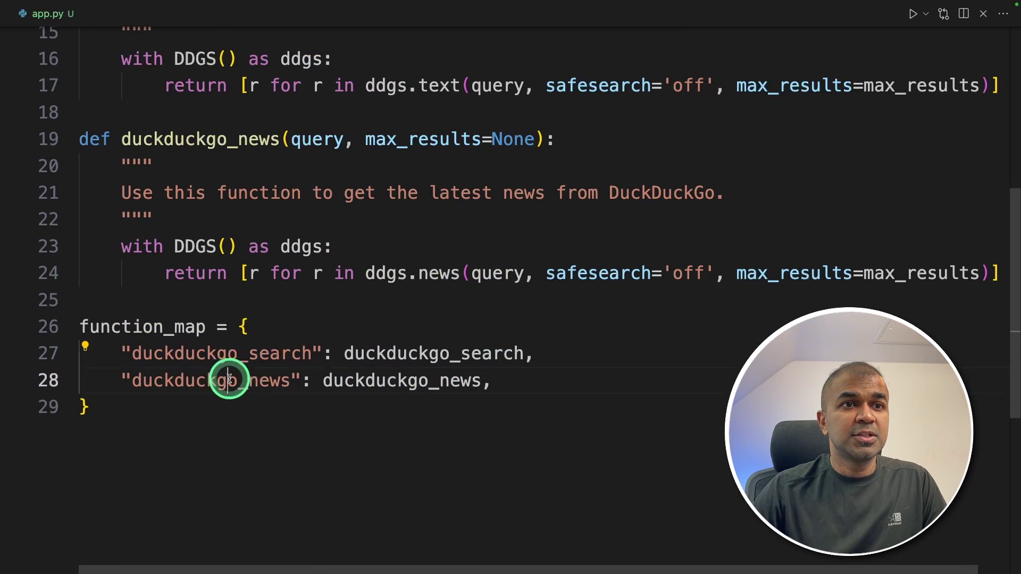
{"action": "left_click", "coordinate": [229, 380]}
{"action": "left_click", "coordinate": [622, 448]}
{"action": "key", "text": "Return"}
{"action": "key", "text": "Return"}
{"action": "type", "text": "request = {"}
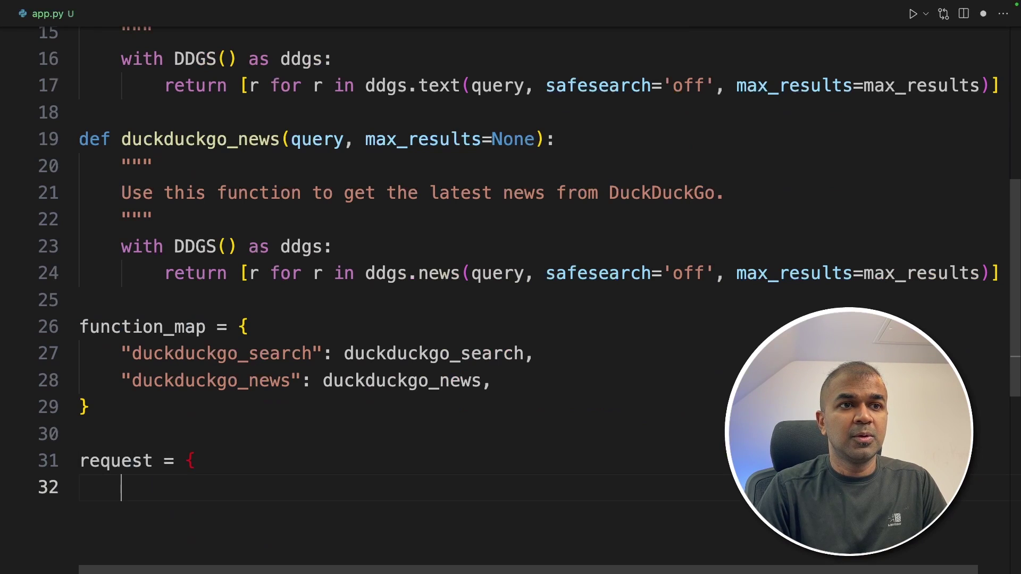
Insert the request payload with system and France top-stories messages, mixtral-8x7b, and tool_choice auto.
{"action": "key", "text": "ctrl+v"}
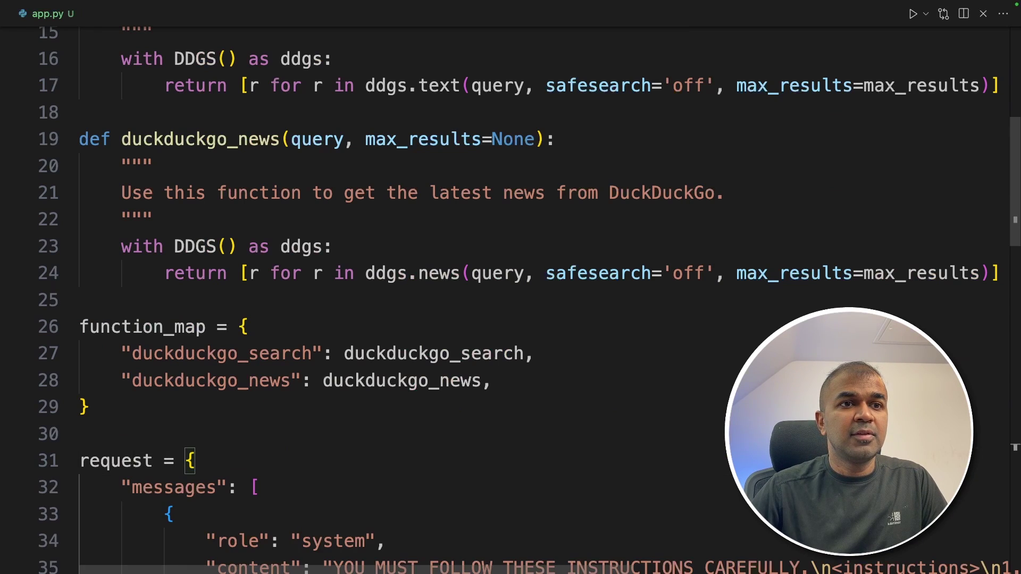
{"action": "scroll", "coordinate": [510, 287], "scroll_direction": "down", "scroll_amount": 2}
{"action": "scroll", "coordinate": [365, 251], "scroll_direction": "down", "scroll_amount": 3}
{"action": "double_click", "coordinate": [334, 235]}
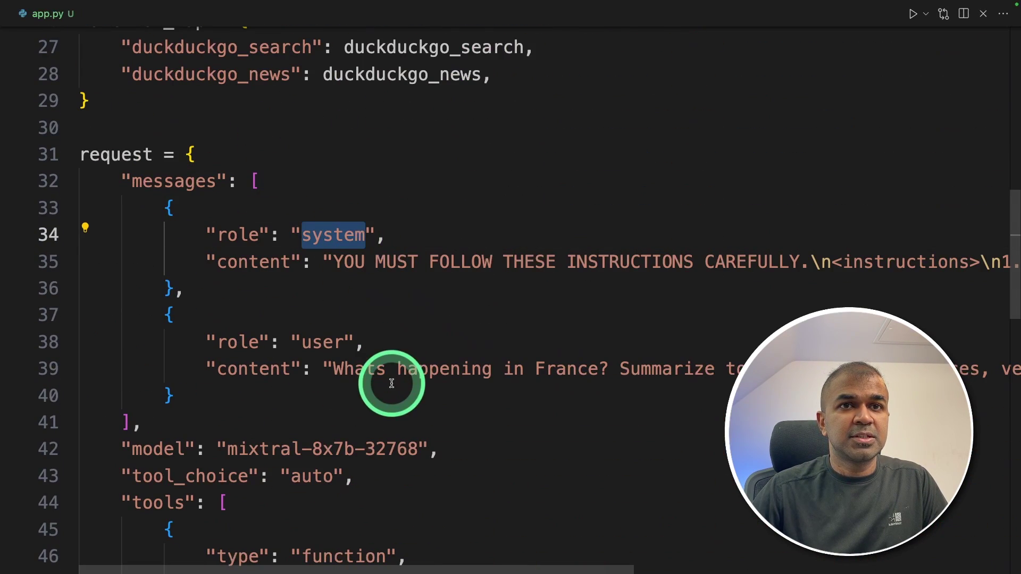
{"action": "scroll", "coordinate": [672, 361], "scroll_direction": "down", "scroll_amount": 1}
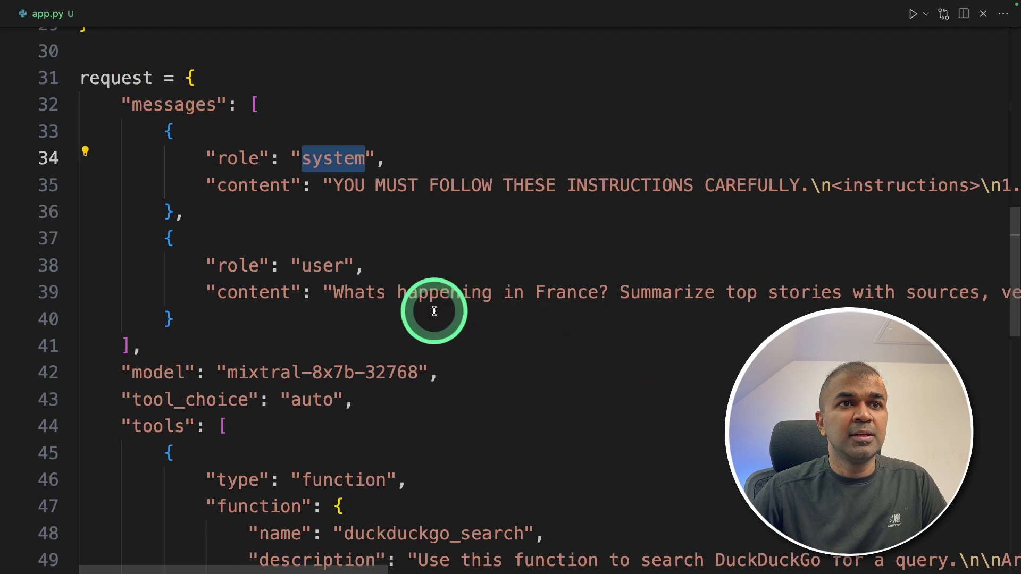
{"action": "scroll", "coordinate": [435, 311], "scroll_direction": "down", "scroll_amount": 1}
{"action": "double_click", "coordinate": [323, 228]}
{"action": "left_click_drag", "start_coordinate": [324, 254], "coordinate": [571, 254]}
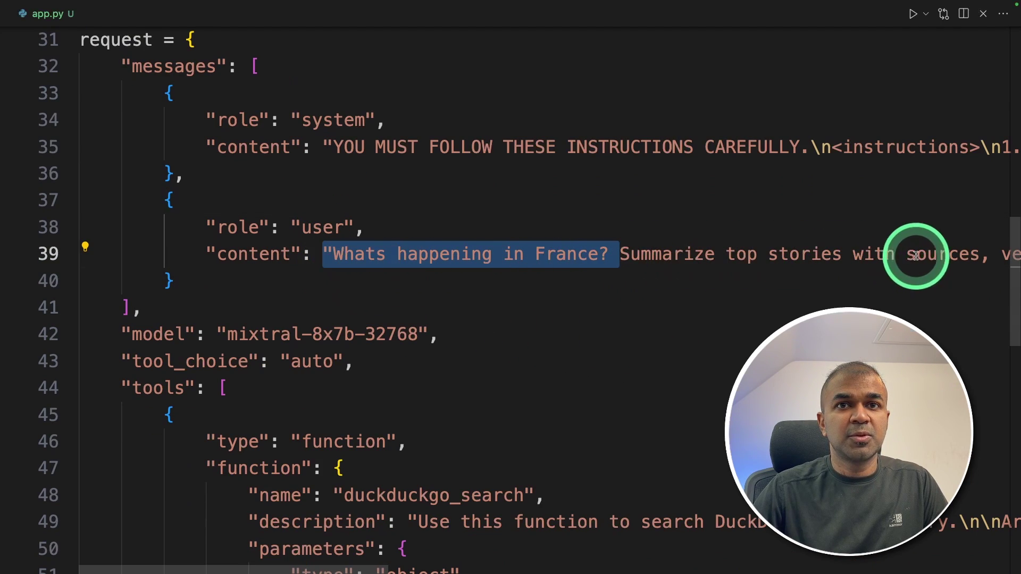
{"action": "left_click_drag", "start_coordinate": [447, 335], "coordinate": [128, 335]}
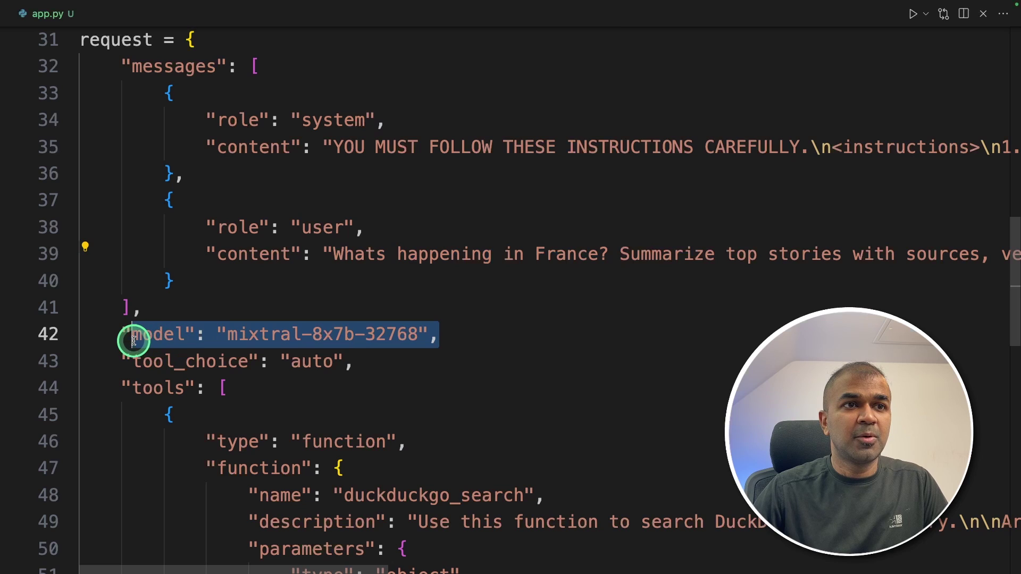
{"action": "left_click", "coordinate": [341, 361]}
{"action": "left_click_drag", "start_coordinate": [353, 361], "coordinate": [133, 364]}
{"action": "scroll", "coordinate": [219, 427], "scroll_direction": "down", "scroll_amount": 3}
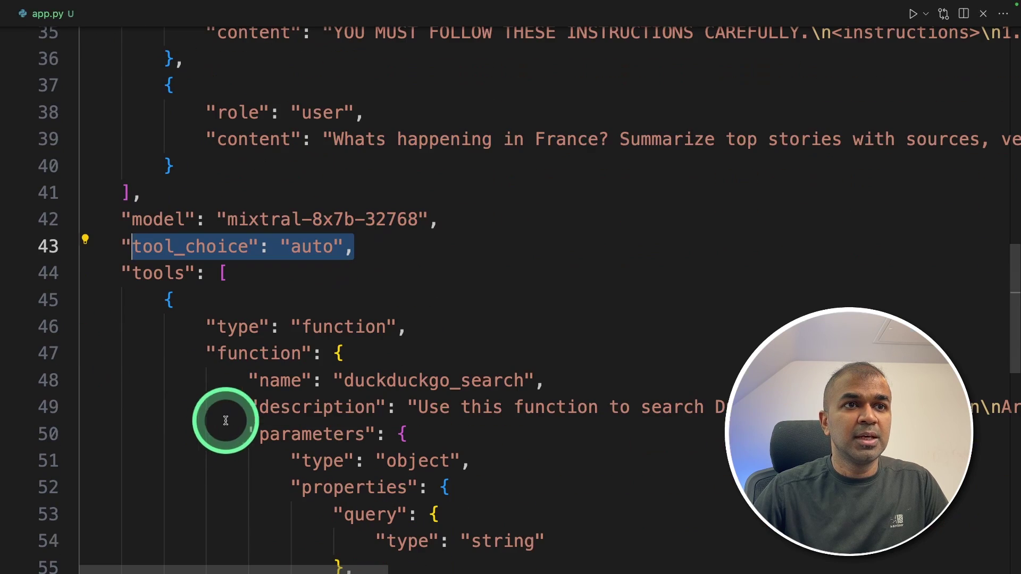
Review the tools list with the duckduckgo_search and duckduckgo_news definitions.
{"action": "double_click", "coordinate": [157, 273]}
{"action": "scroll", "coordinate": [255, 372], "scroll_direction": "down", "scroll_amount": 2}
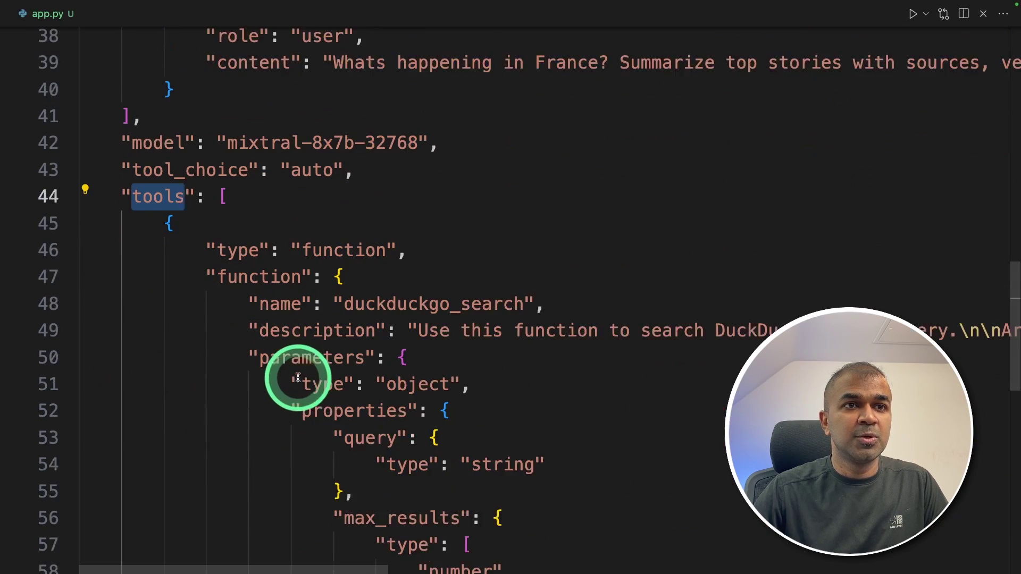
{"action": "scroll", "coordinate": [296, 381], "scroll_direction": "down", "scroll_amount": 2}
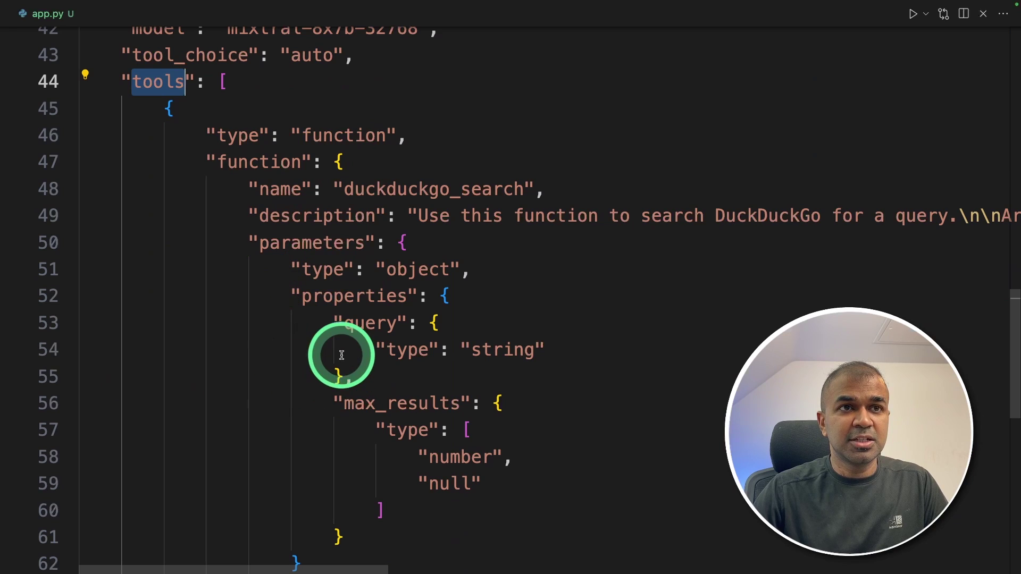
{"action": "scroll", "coordinate": [336, 355], "scroll_direction": "down", "scroll_amount": 2}
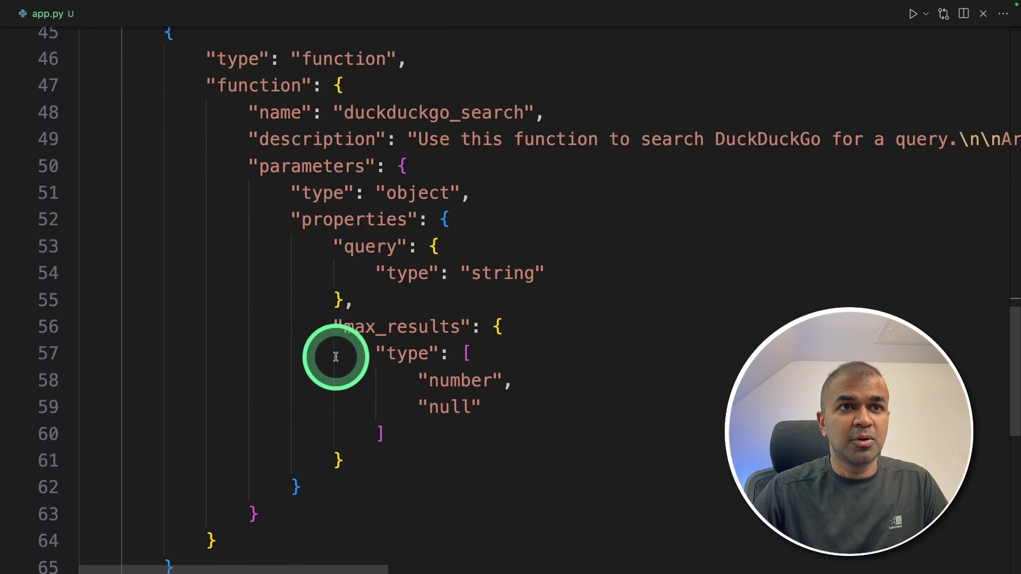
{"action": "double_click", "coordinate": [421, 112]}
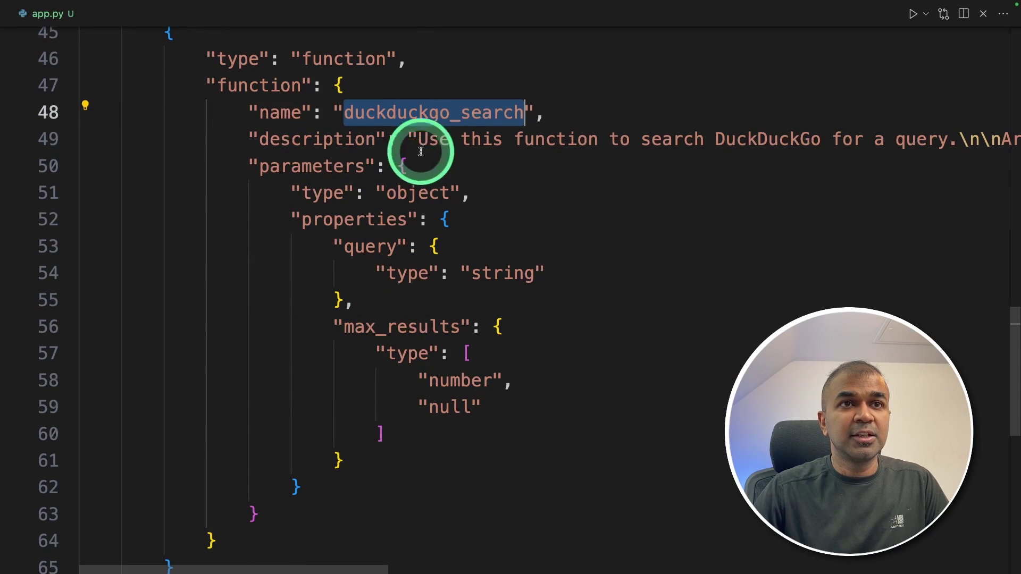
{"action": "left_click", "coordinate": [642, 140]}
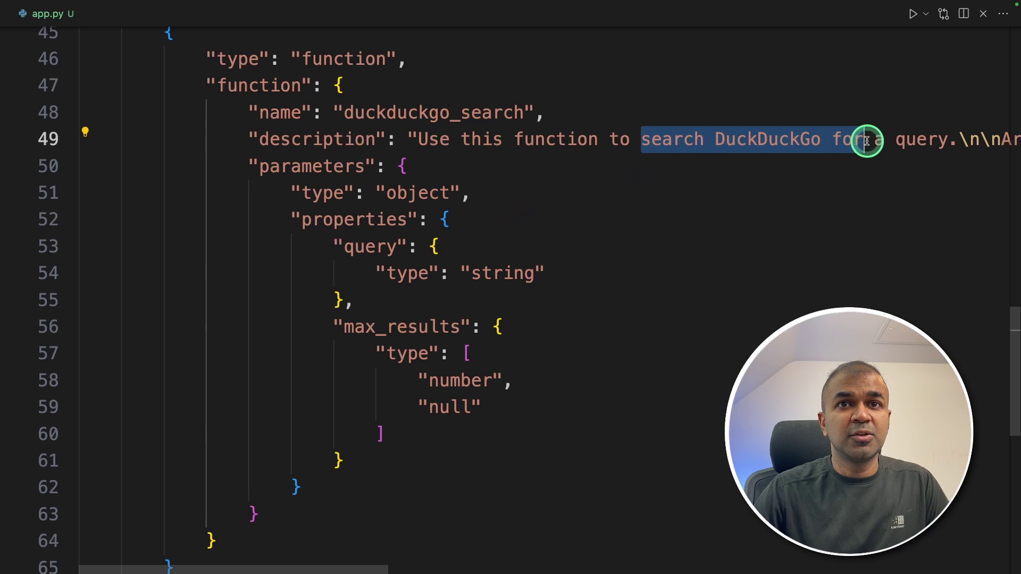
{"action": "scroll", "coordinate": [490, 358], "scroll_direction": "down", "scroll_amount": 2}
{"action": "scroll", "coordinate": [490, 358], "scroll_direction": "down", "scroll_amount": 1}
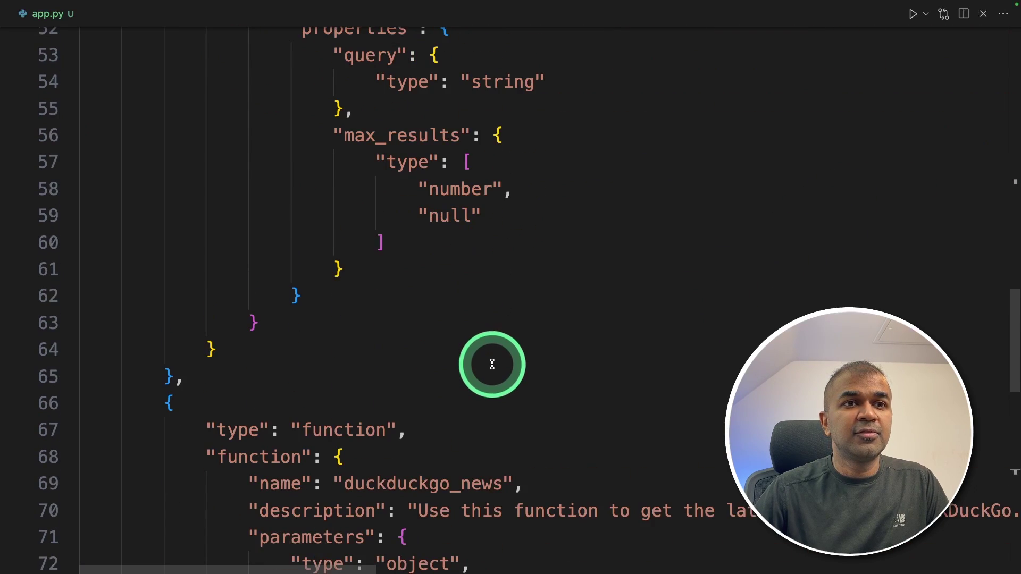
{"action": "scroll", "coordinate": [481, 382], "scroll_direction": "down", "scroll_amount": 2}
{"action": "double_click", "coordinate": [449, 332]}
{"action": "scroll", "coordinate": [449, 333], "scroll_direction": "down", "scroll_amount": 3}
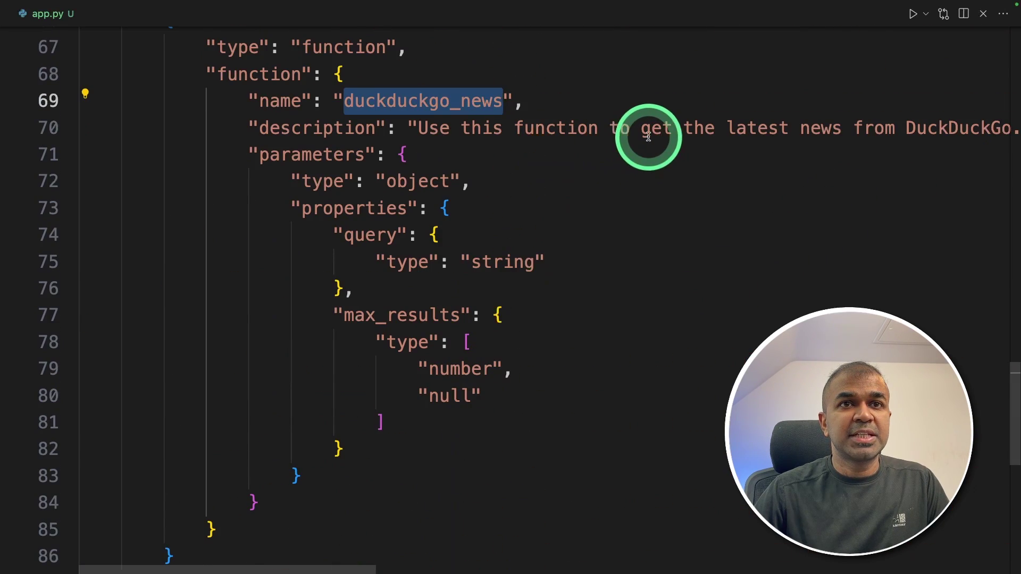
{"action": "left_click", "coordinate": [723, 128]}
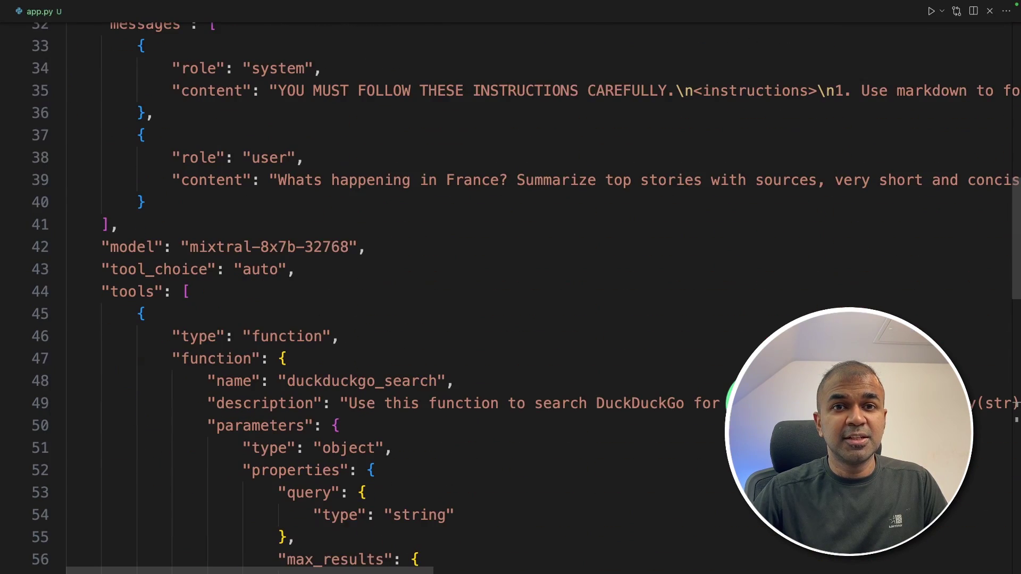
{"action": "type", "text": "request"}
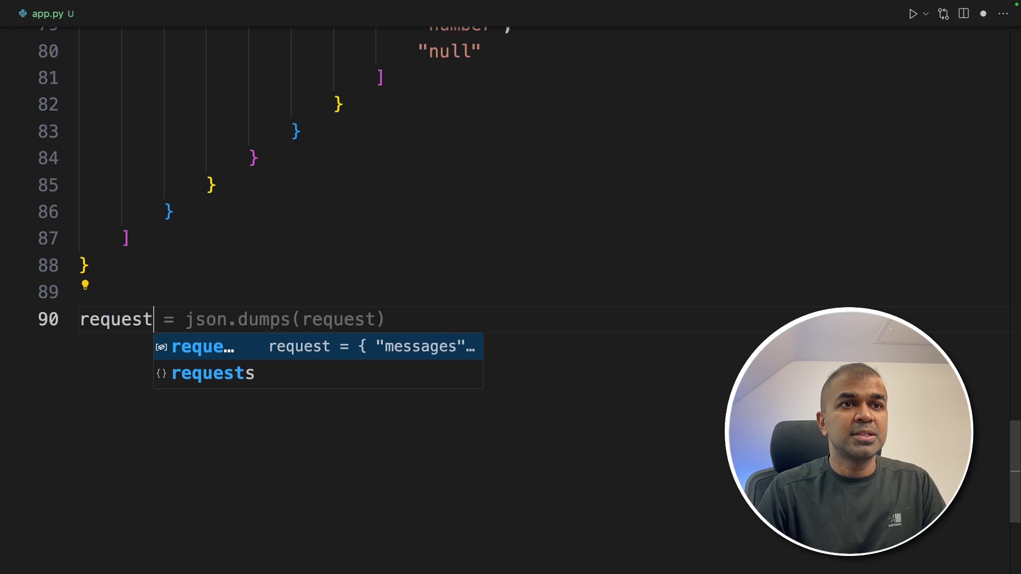
{"action": "type", "text": "  = requests."}
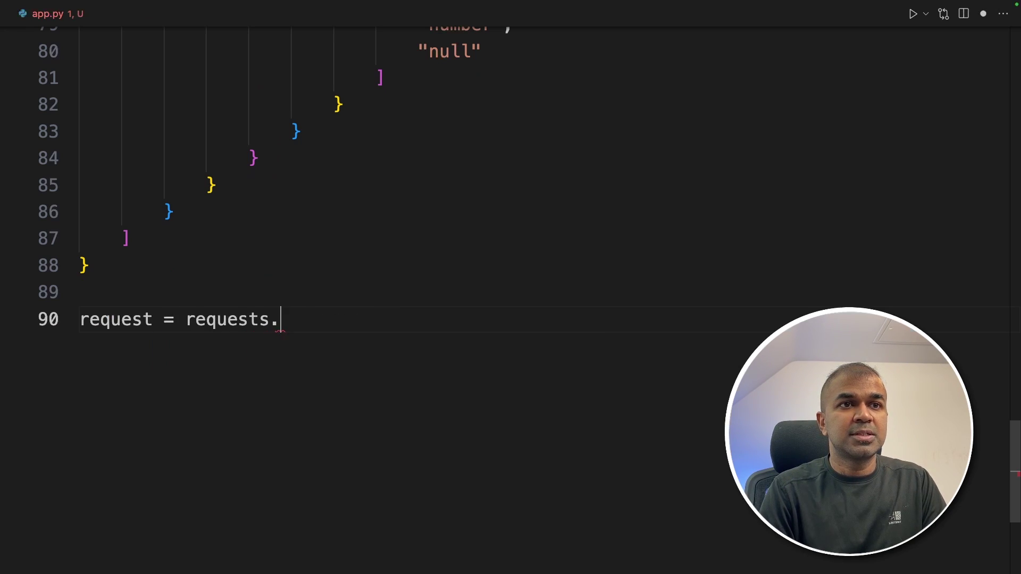
{"action": "type", "text": "post("}
Complete requests.post(proxy_url, headers=header, json=request) from the Copilot suggestion.
{"action": "key", "text": "Tab"}
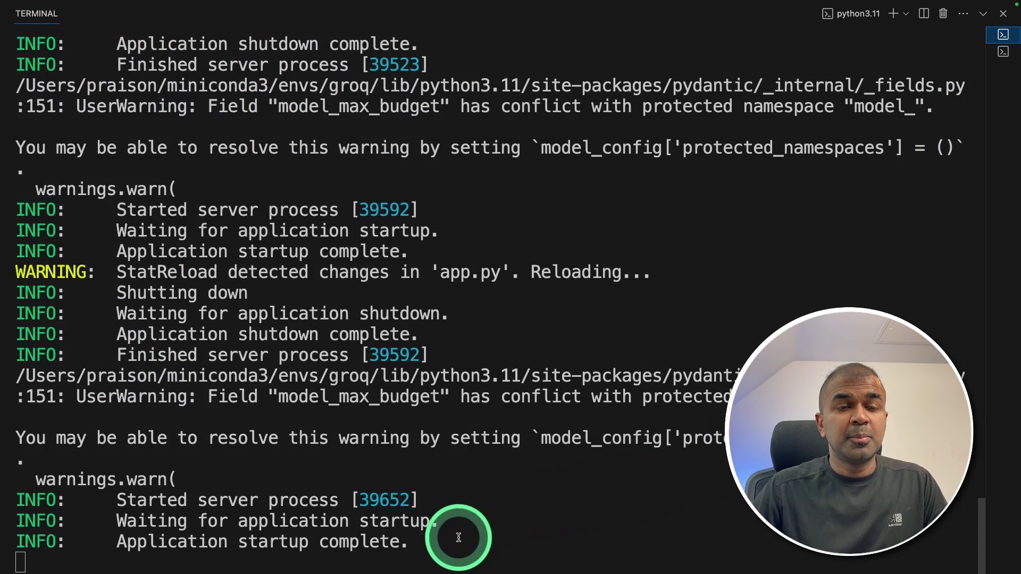
Highlight the server startup message and its launch command in the terminal log.
{"action": "left_click_drag", "start_coordinate": [460, 541], "coordinate": [339, 542]}
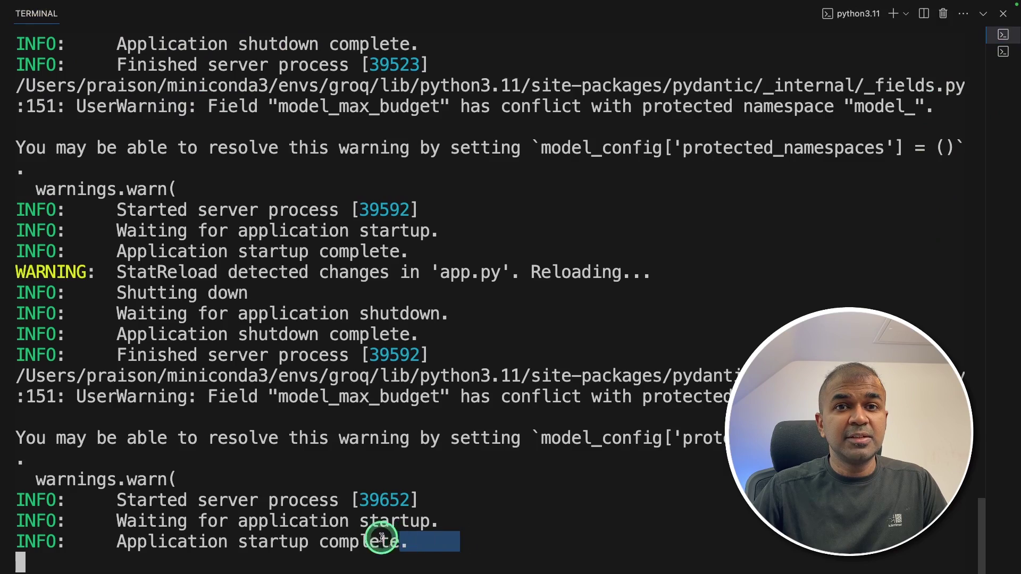
{"action": "scroll", "coordinate": [295, 230], "scroll_direction": "up", "scroll_amount": 10}
{"action": "scroll", "coordinate": [269, 267], "scroll_direction": "up", "scroll_amount": 10}
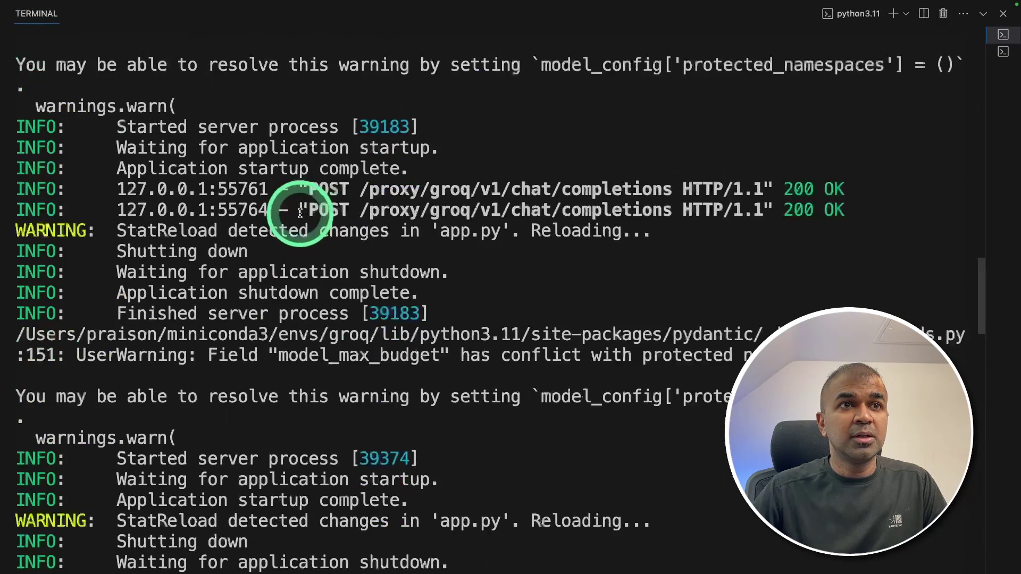
{"action": "left_click_drag", "start_coordinate": [329, 44], "coordinate": [51, 40]}
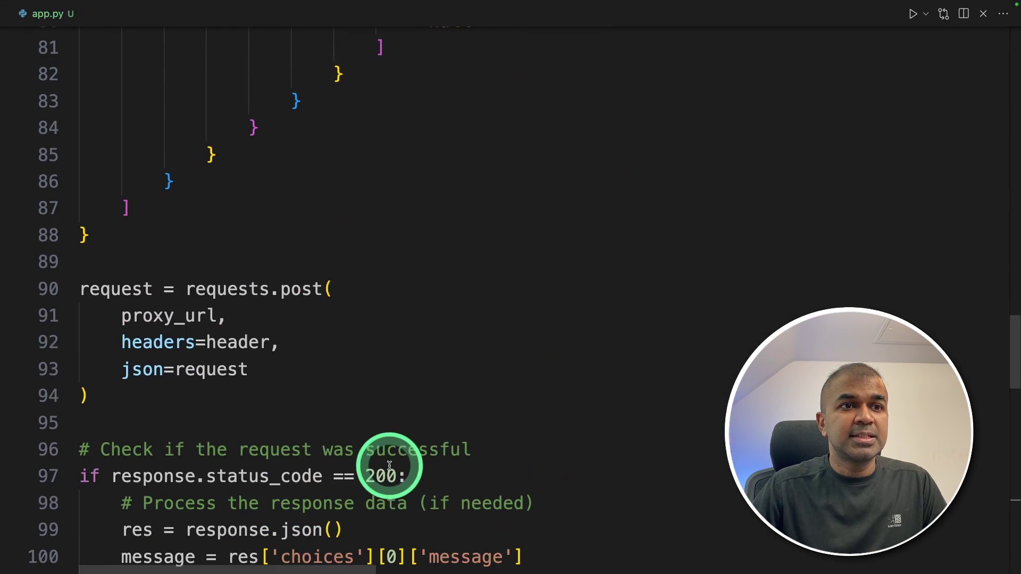
Highlight the 200 status check and the tool_calls and arguments fields.
{"action": "left_click_drag", "start_coordinate": [406, 469], "coordinate": [108, 466]}
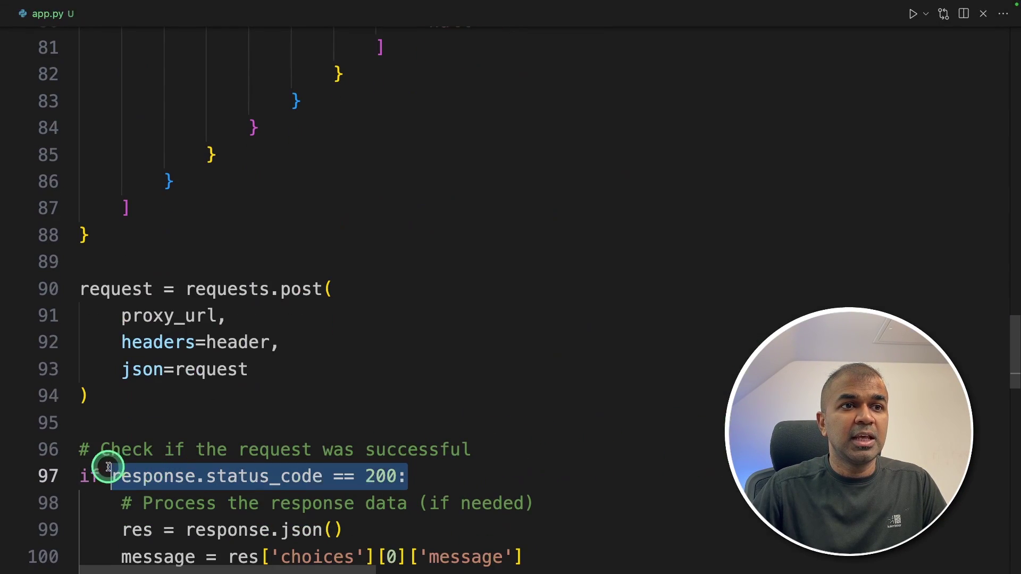
{"action": "left_click", "coordinate": [144, 316]}
{"action": "left_click_drag", "start_coordinate": [406, 477], "coordinate": [291, 471]}
{"action": "scroll", "coordinate": [529, 407], "scroll_direction": "down", "scroll_amount": 3}
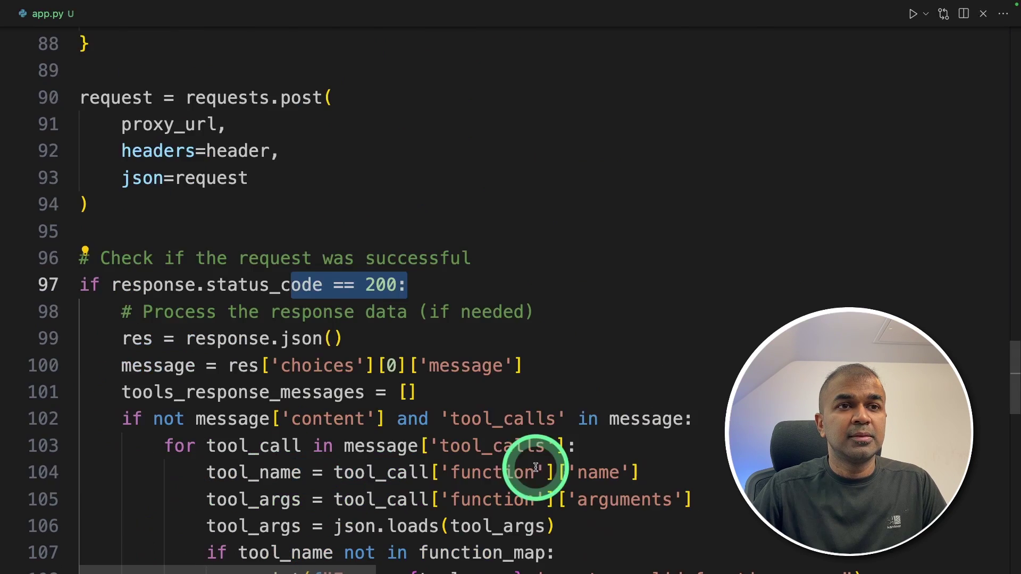
{"action": "scroll", "coordinate": [497, 364], "scroll_direction": "up", "scroll_amount": 1}
{"action": "scroll", "coordinate": [507, 474], "scroll_direction": "down", "scroll_amount": 1}
{"action": "scroll", "coordinate": [507, 474], "scroll_direction": "down", "scroll_amount": 1}
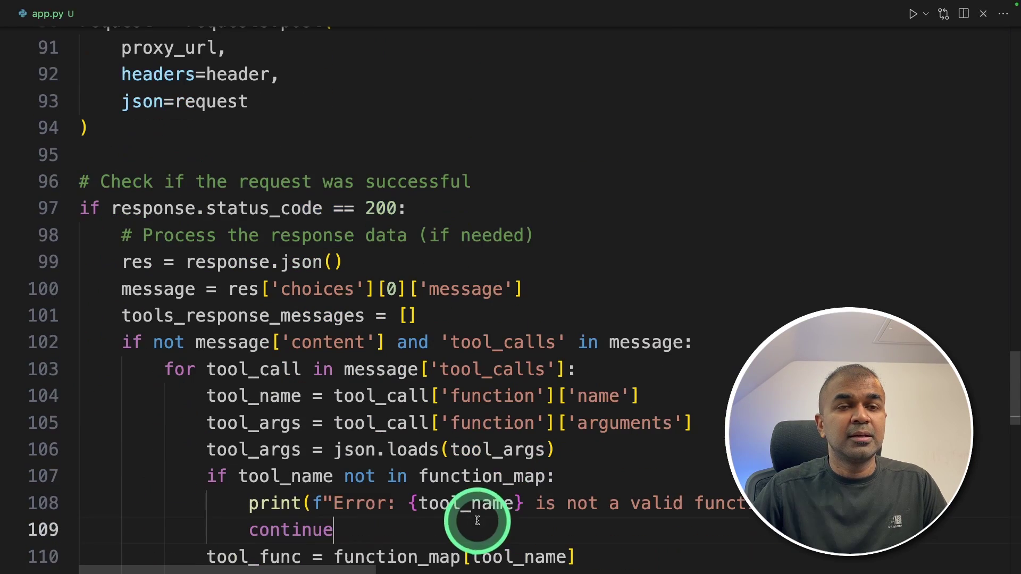
{"action": "double_click", "coordinate": [495, 369]}
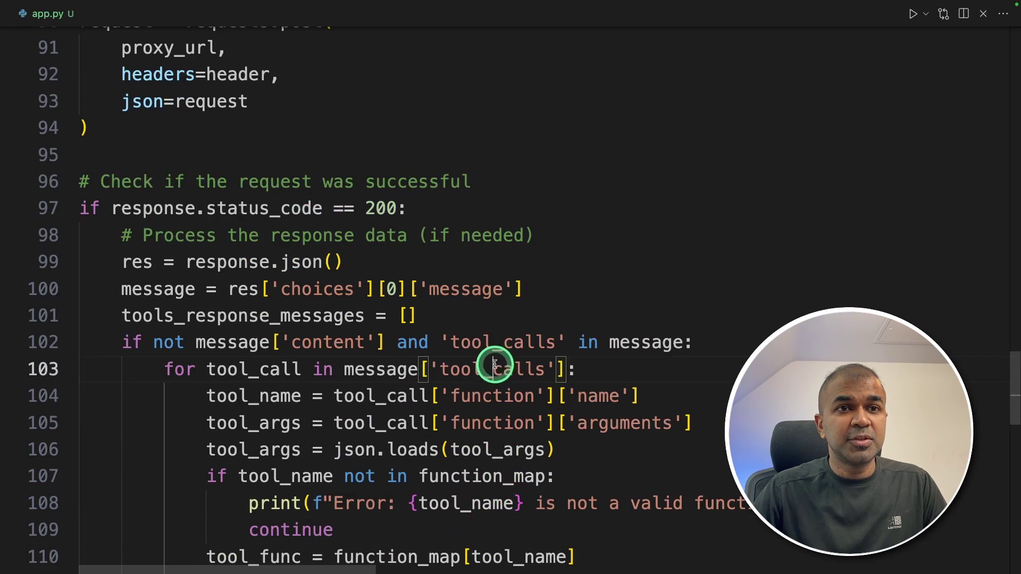
{"action": "double_click", "coordinate": [622, 423]}
{"action": "scroll", "coordinate": [606, 435], "scroll_direction": "down", "scroll_amount": 4}
{"action": "left_click", "coordinate": [699, 308]}
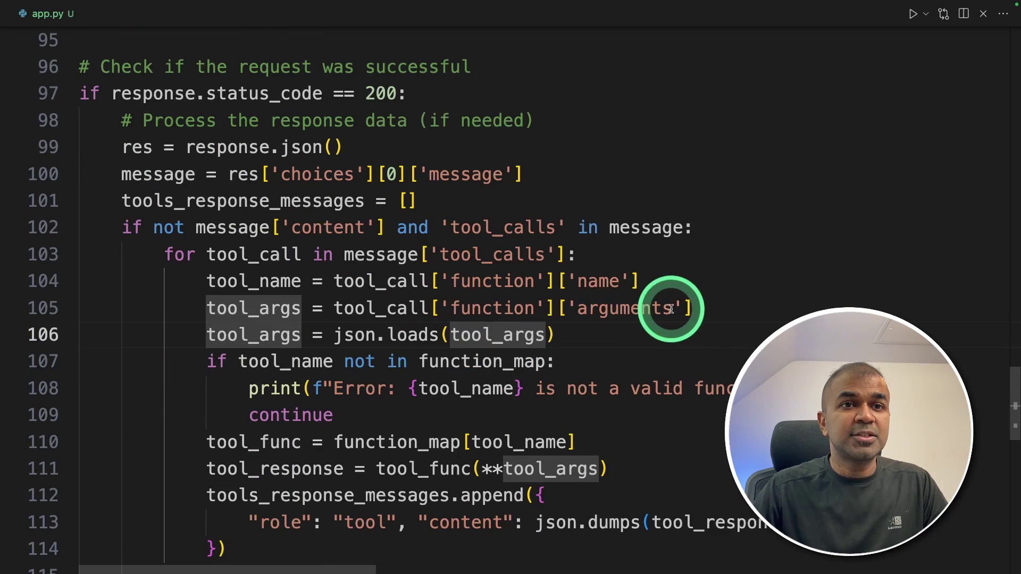
Highlight tool_func's arguments, the duckduckgo_news call, the append block and line 102's condition.
{"action": "double_click", "coordinate": [415, 472]}
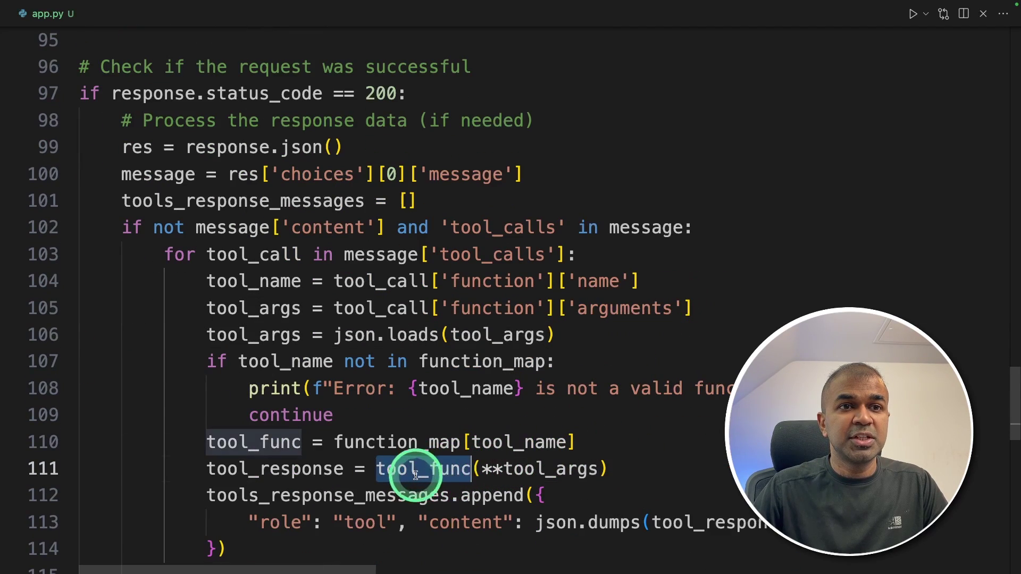
{"action": "left_click", "coordinate": [540, 469]}
{"action": "left_click_drag", "start_coordinate": [627, 471], "coordinate": [254, 476]}
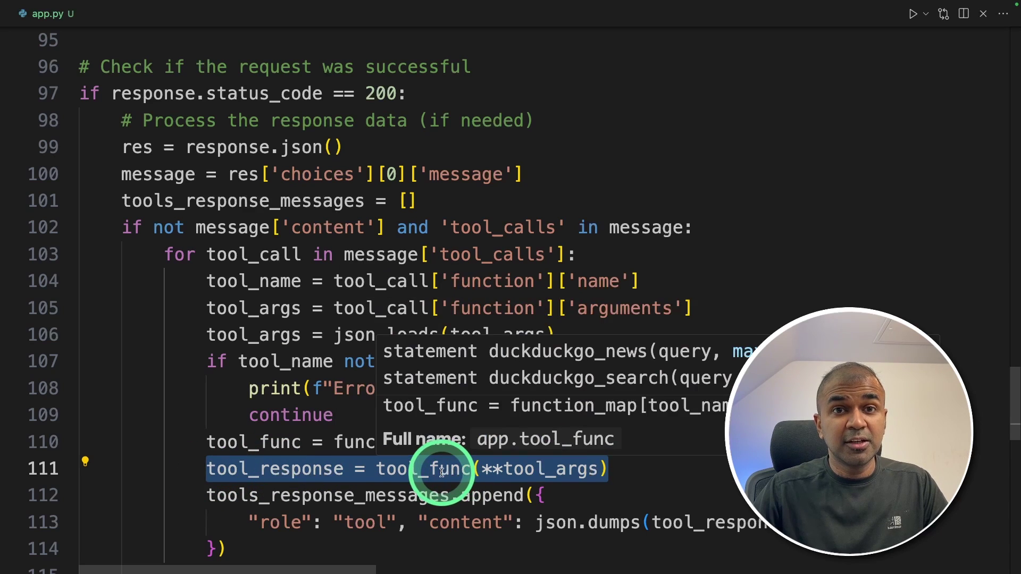
{"action": "scroll", "coordinate": [439, 468], "scroll_direction": "up", "scroll_amount": 10}
{"action": "scroll", "coordinate": [437, 469], "scroll_direction": "up", "scroll_amount": 10}
{"action": "scroll", "coordinate": [438, 470], "scroll_direction": "up", "scroll_amount": 5}
{"action": "scroll", "coordinate": [417, 455], "scroll_direction": "up", "scroll_amount": 2}
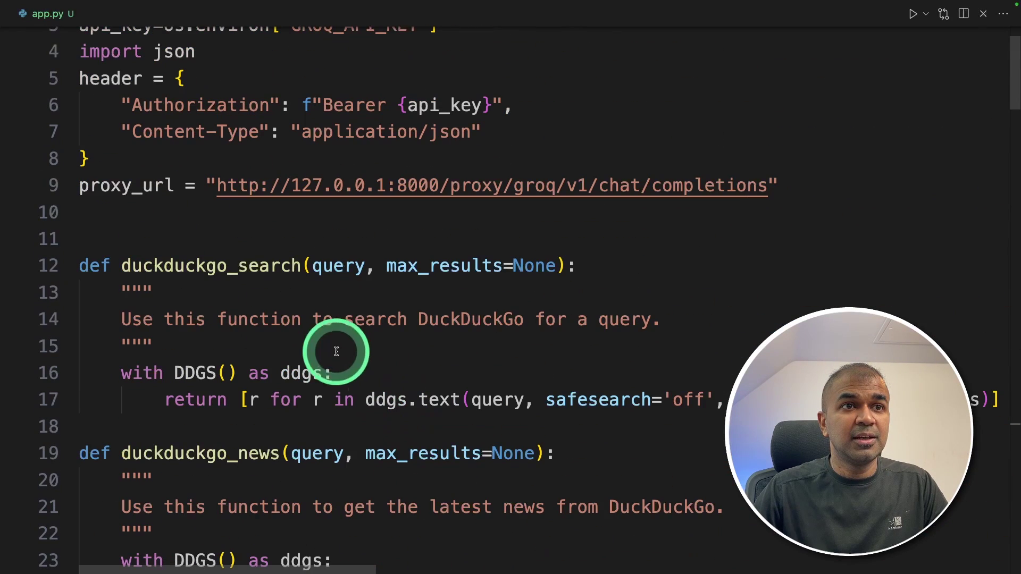
{"action": "double_click", "coordinate": [230, 456]}
{"action": "scroll", "coordinate": [462, 444], "scroll_direction": "down", "scroll_amount": 5}
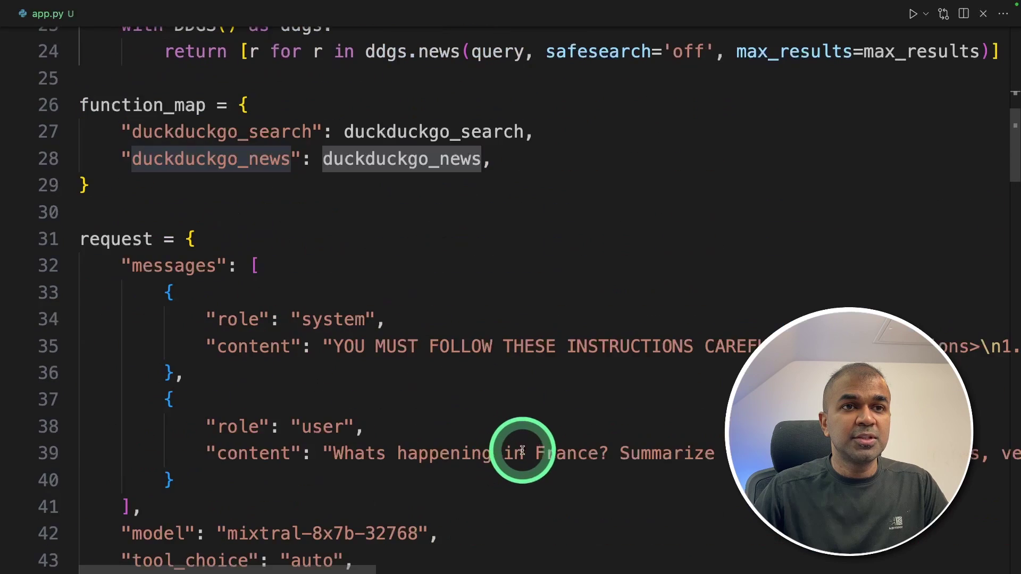
{"action": "scroll", "coordinate": [523, 444], "scroll_direction": "down", "scroll_amount": 15}
{"action": "left_click_drag", "start_coordinate": [618, 392], "coordinate": [206, 392]}
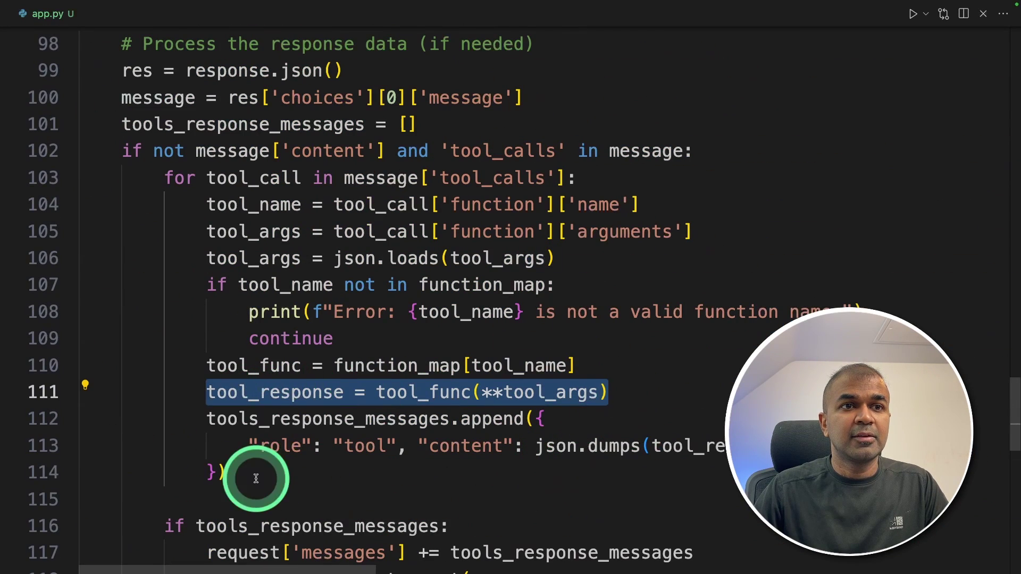
{"action": "left_click_drag", "start_coordinate": [227, 472], "coordinate": [207, 419]}
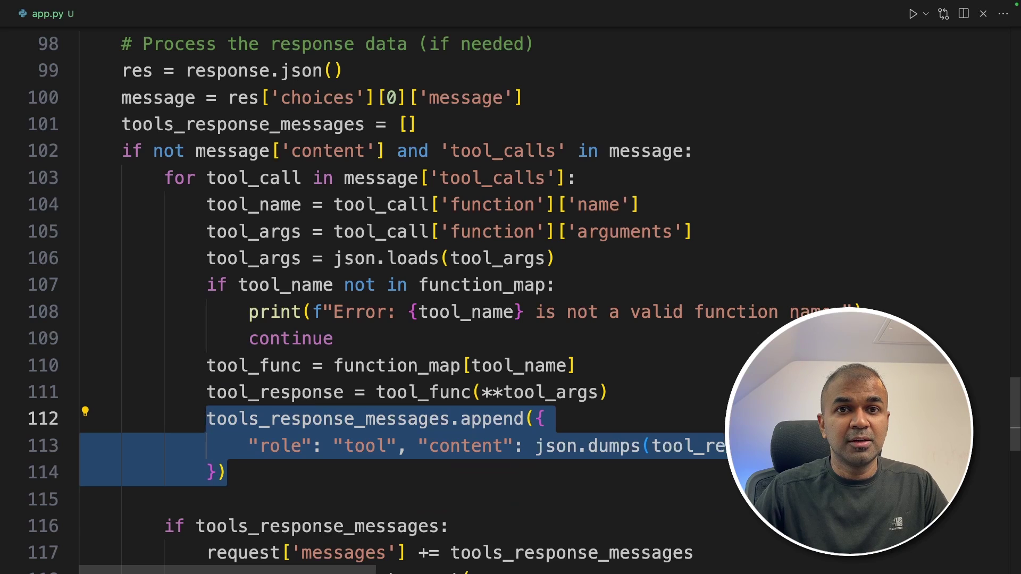
{"action": "scroll", "coordinate": [511, 319], "scroll_direction": "down", "scroll_amount": 5}
{"action": "left_click_drag", "start_coordinate": [429, 491], "coordinate": [194, 489]}
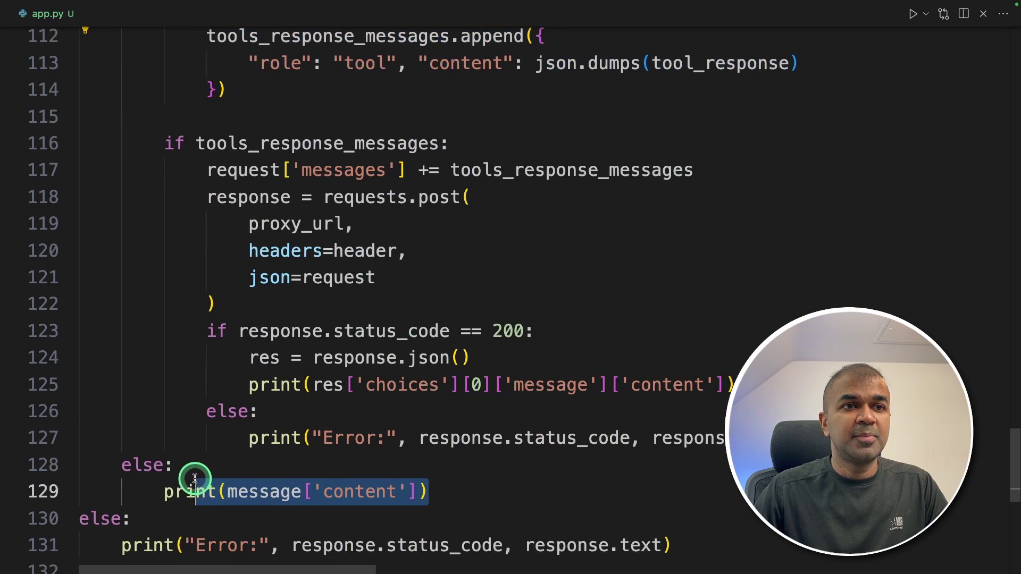
{"action": "scroll", "coordinate": [495, 327], "scroll_direction": "up", "scroll_amount": 5}
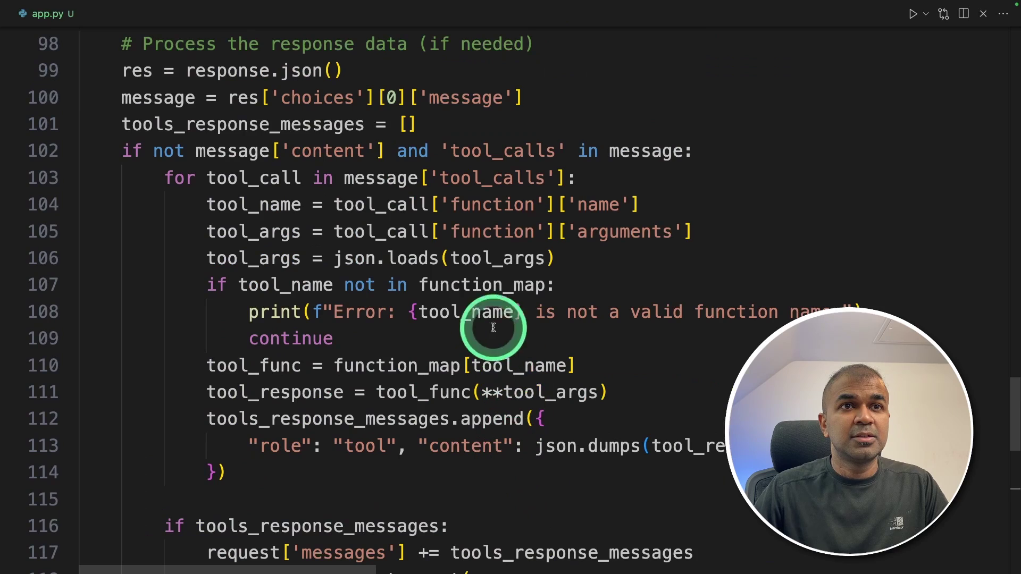
{"action": "left_click_drag", "start_coordinate": [695, 152], "coordinate": [205, 148]}
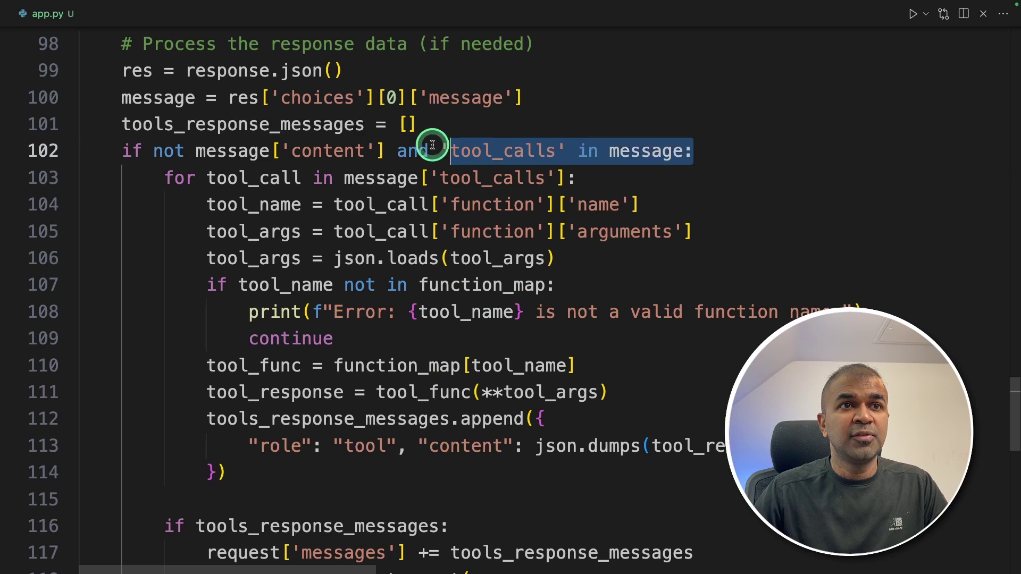
{"action": "left_click_drag", "start_coordinate": [130, 143], "coordinate": [121, 148]}
{"action": "scroll", "coordinate": [215, 128], "scroll_direction": "down", "scroll_amount": 1}
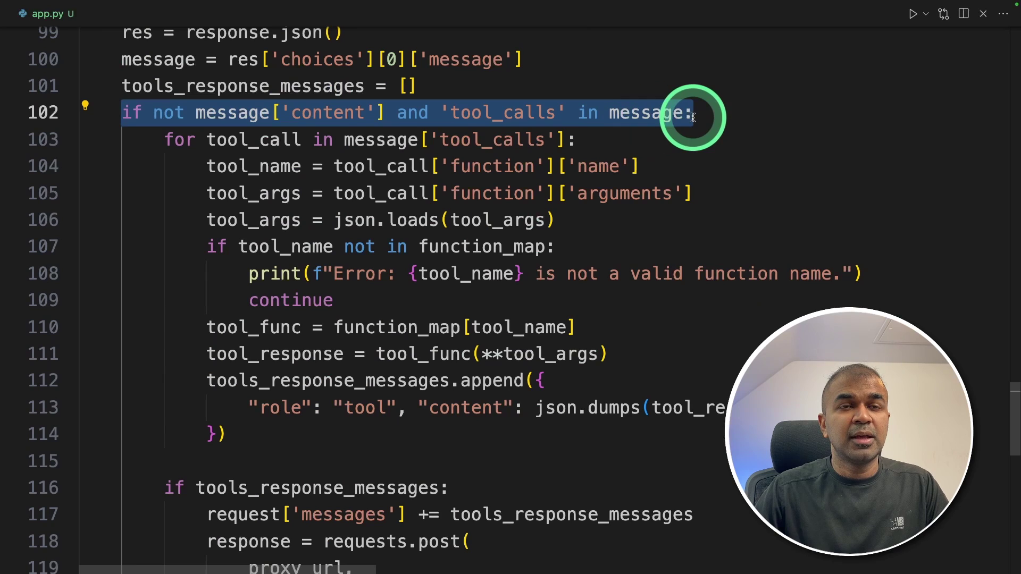
{"action": "scroll", "coordinate": [296, 289], "scroll_direction": "down", "scroll_amount": 5}
{"action": "scroll", "coordinate": [171, 285], "scroll_direction": "down", "scroll_amount": 5}
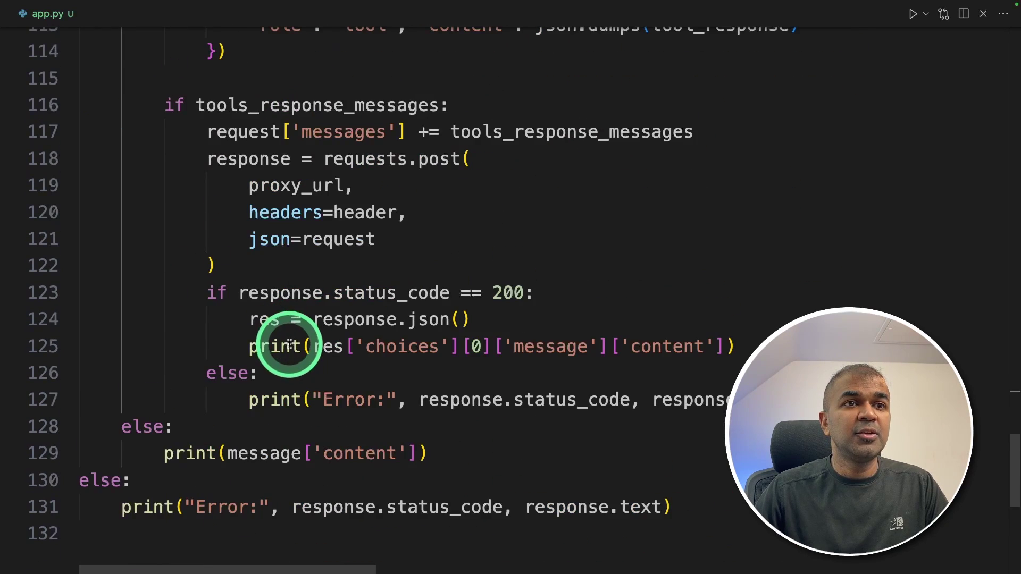
{"action": "scroll", "coordinate": [411, 365], "scroll_direction": "down", "scroll_amount": 2}
{"action": "left_click_drag", "start_coordinate": [428, 376], "coordinate": [120, 378]}
{"action": "scroll", "coordinate": [292, 228], "scroll_direction": "up", "scroll_amount": 3}
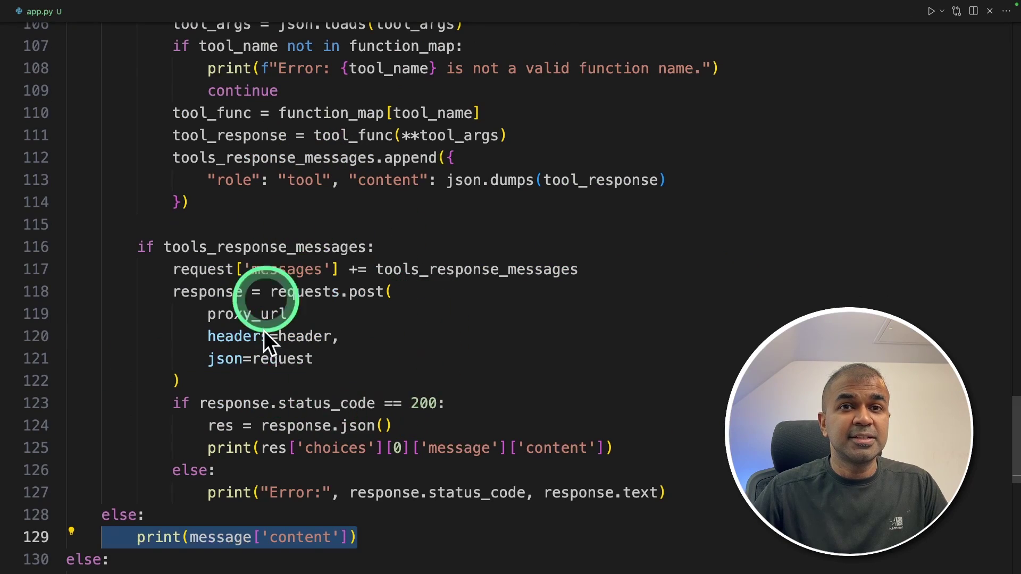
{"action": "scroll", "coordinate": [304, 281], "scroll_direction": "down", "scroll_amount": 1}
{"action": "type", "text": "python app.py"}
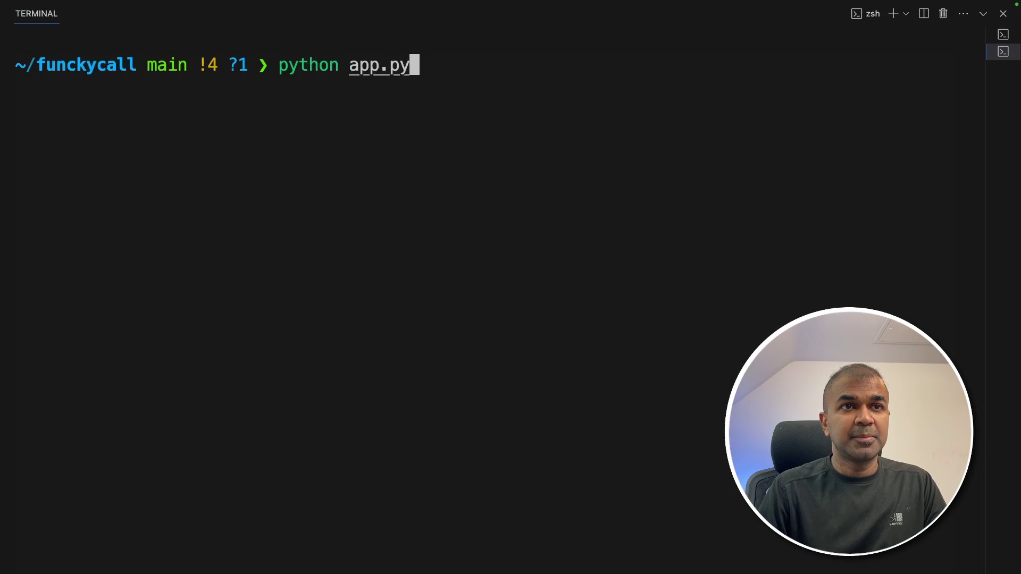
Run python app.py to print France's top stories through the proxy.
{"action": "key", "text": "Return"}
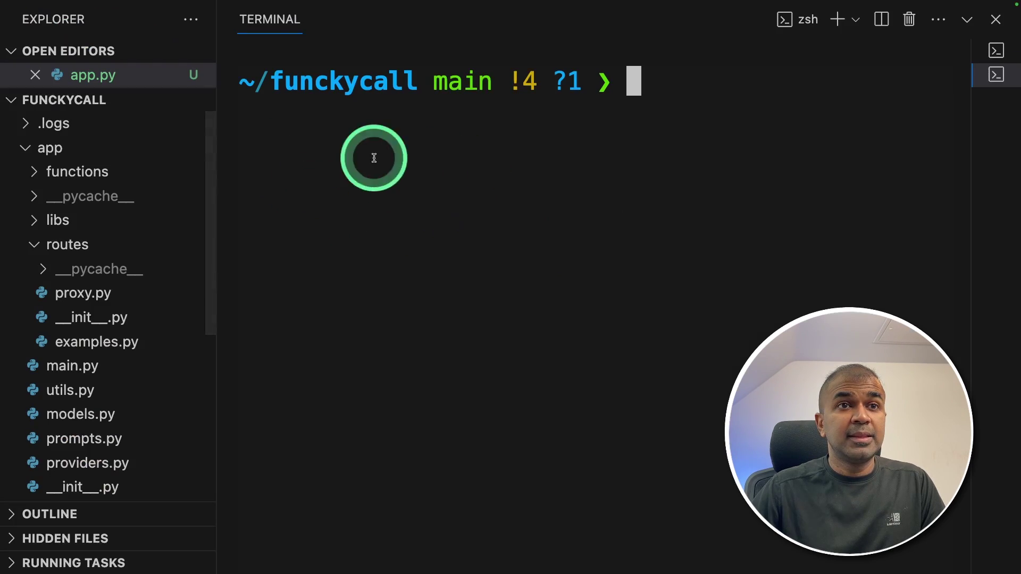
{"action": "mouse_move", "coordinate": [50, 149]}
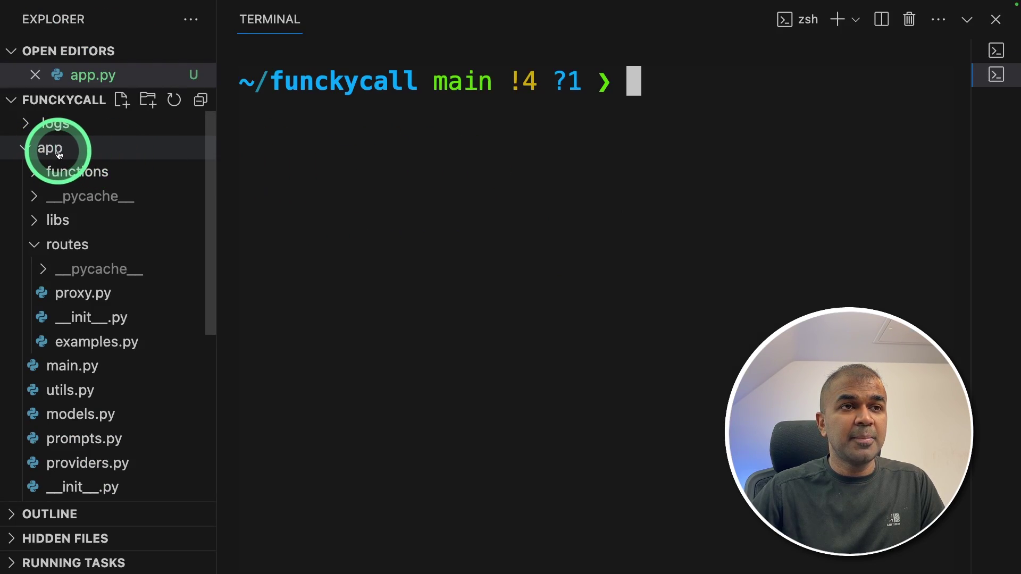
Open app/functions/duckduck.py full-size and select the duckduck.news name string.
{"action": "left_click", "coordinate": [80, 171]}
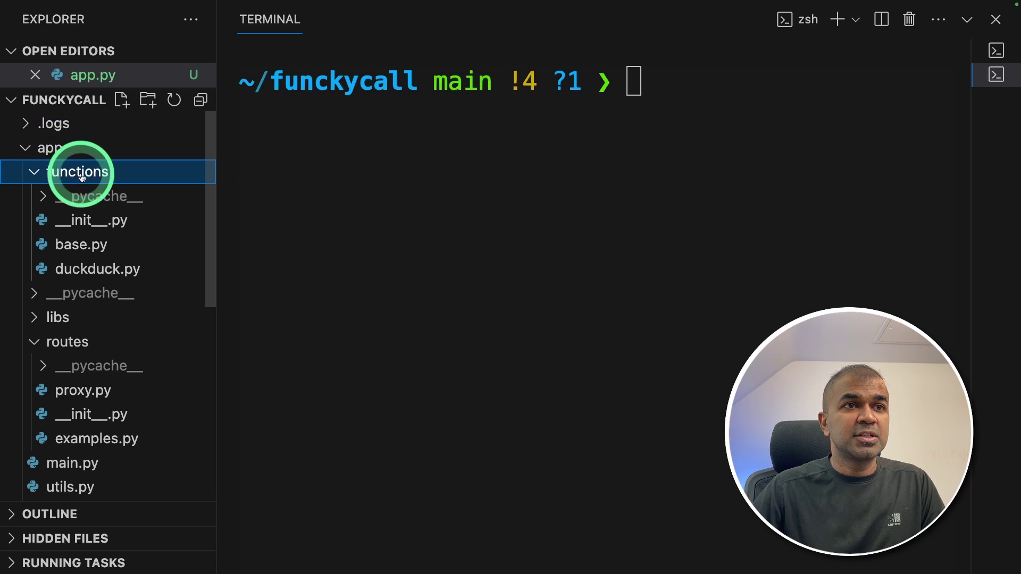
{"action": "left_click", "coordinate": [90, 274]}
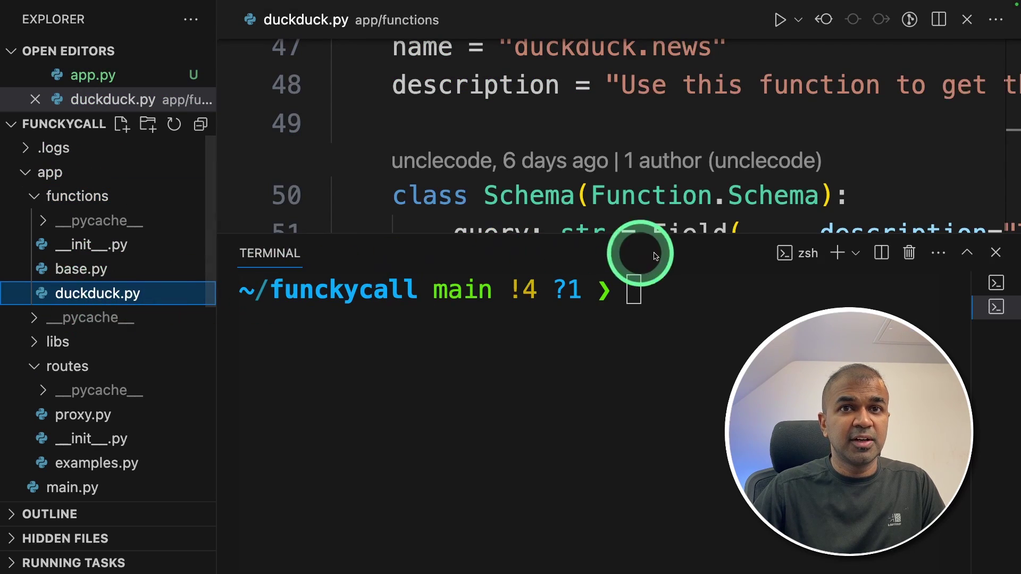
{"action": "left_click", "coordinate": [996, 252]}
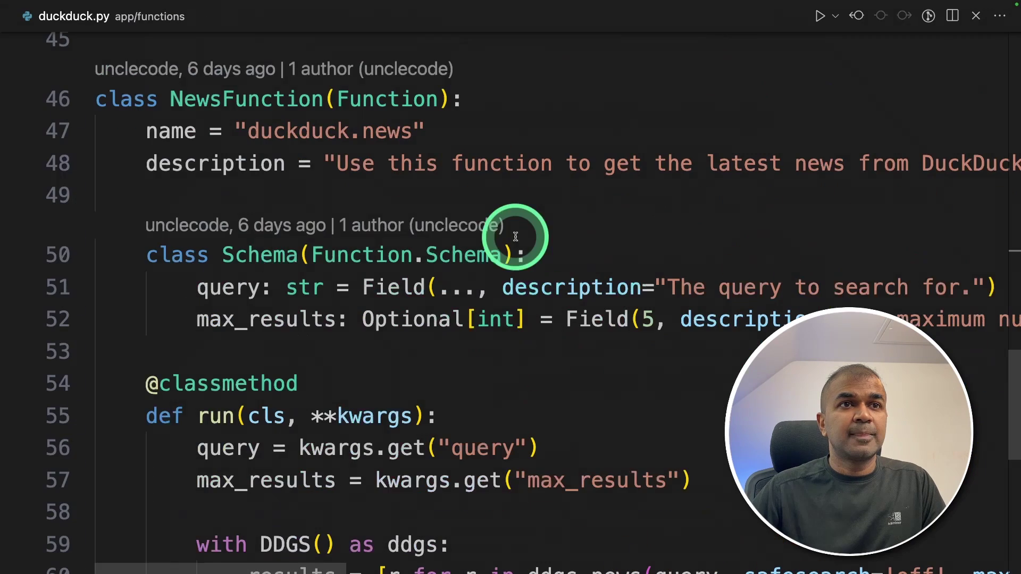
{"action": "left_click_drag", "start_coordinate": [248, 131], "coordinate": [412, 134]}
{"action": "scroll", "coordinate": [417, 292], "scroll_direction": "up", "scroll_amount": 5}
{"action": "left_click_drag", "start_coordinate": [247, 206], "coordinate": [433, 206]}
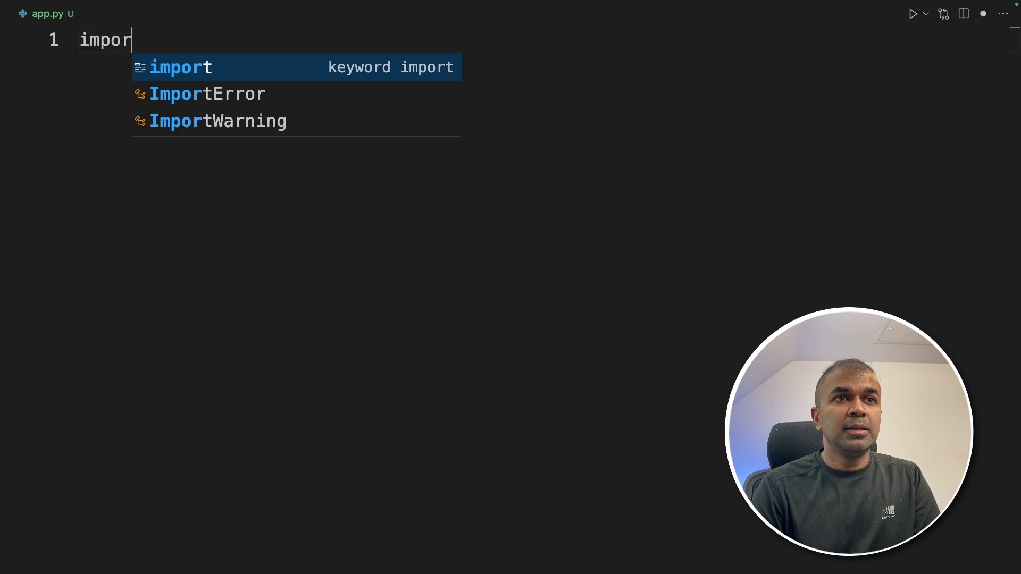
{"action": "type", "text": "ts, "}
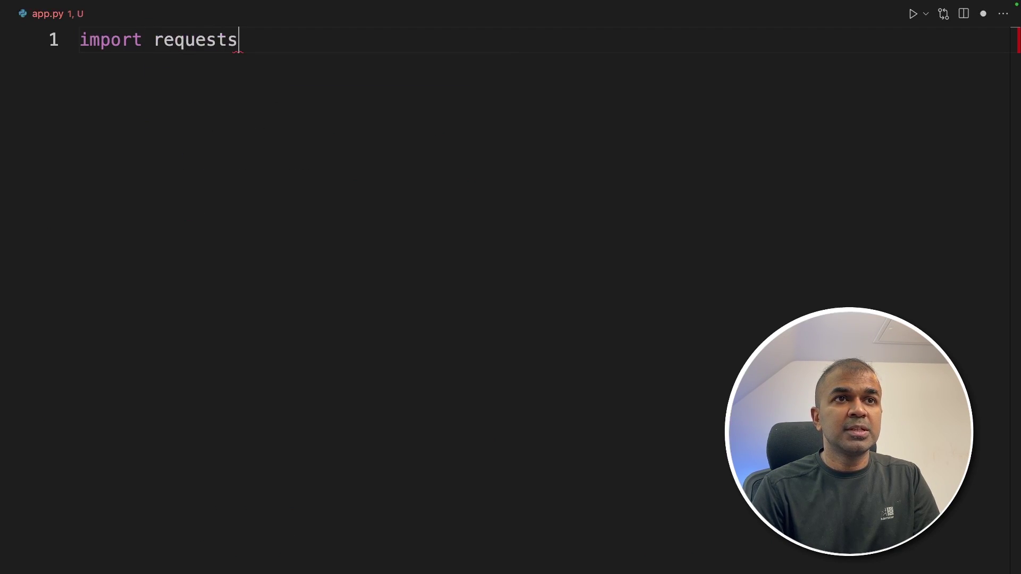
{"action": "type", "text": "os"}
Accept the os import, GROQ_API_KEY and header suggestions, then add the proxy_url line.
{"action": "key", "text": "Escape"}
{"action": "key", "text": "Return"}
{"action": "key", "text": "Tab"}
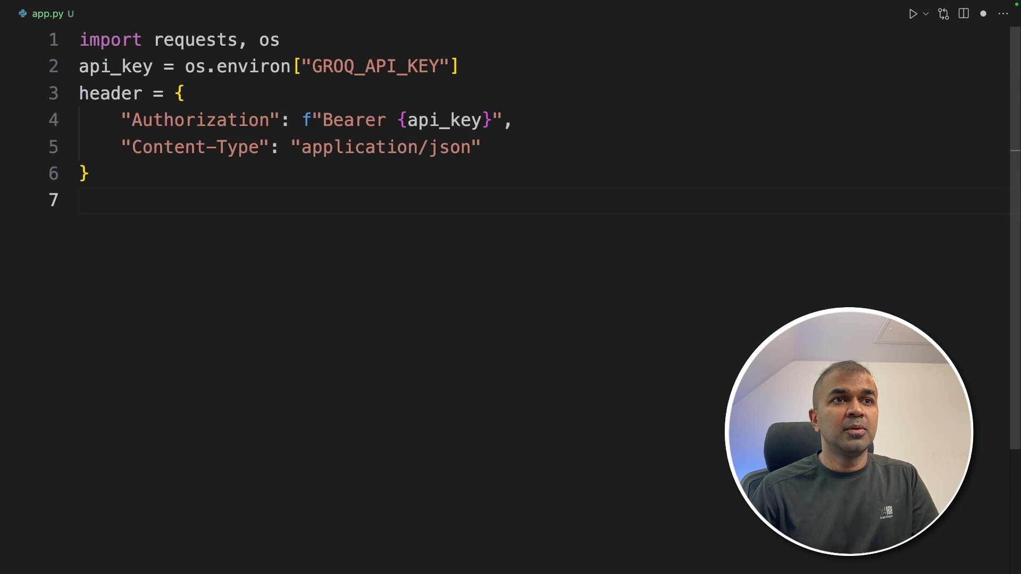
{"action": "key", "text": "Return"}
{"action": "type", "text": "proxy_url = \"http://127.0.0.1:8000/proxy/groq/v1/chat/completions\""}
{"action": "key", "text": "Return"}
{"action": "key", "text": "Return"}
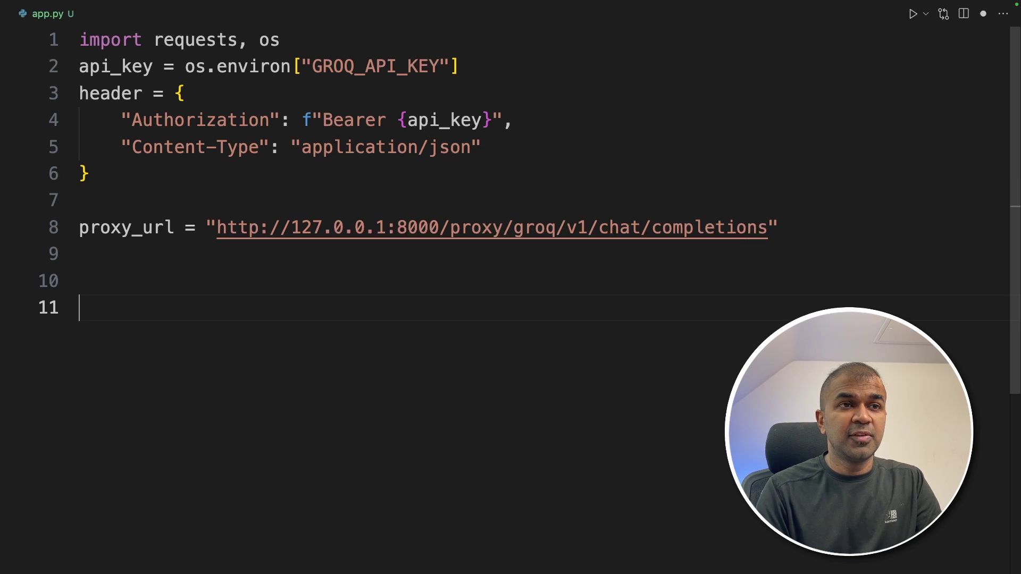
{"action": "type", "text": "request = P"}
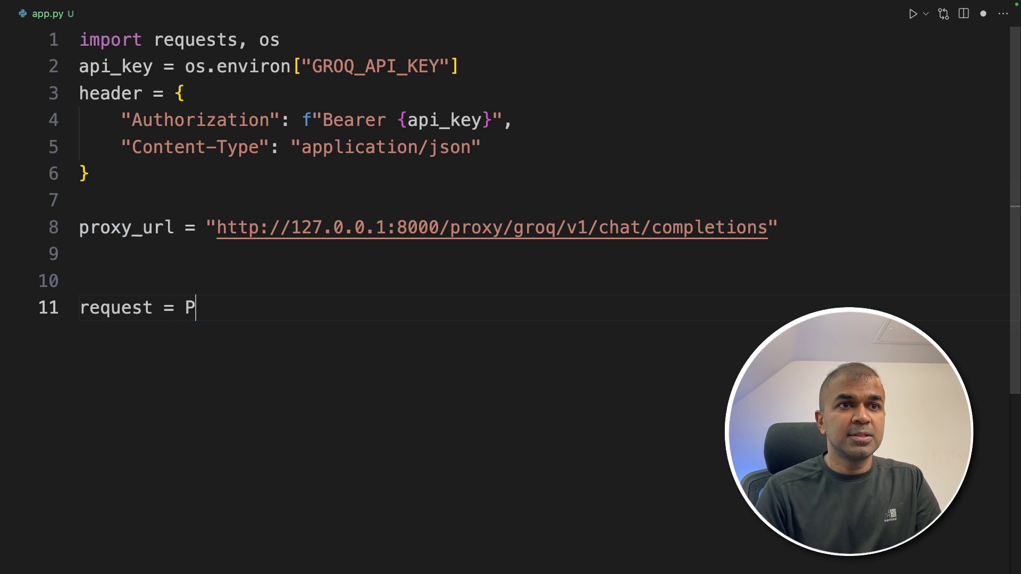
Paste the request dictionary and highlight its messages prompt 'Whats happening in France?'.
{"action": "key", "text": "ctrl+v"}
{"action": "left_click_drag", "start_coordinate": [228, 338], "coordinate": [122, 336]}
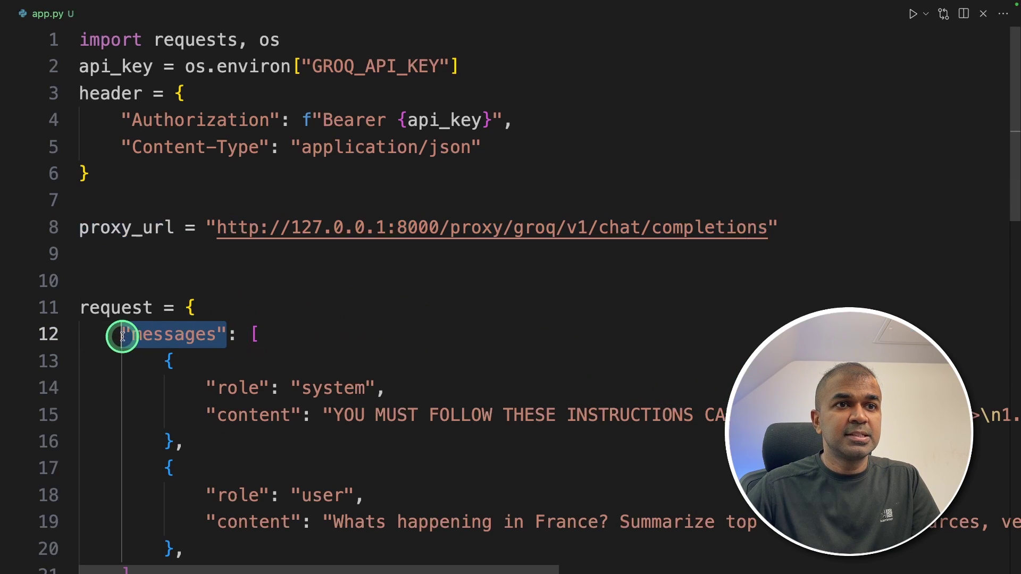
{"action": "scroll", "coordinate": [123, 336], "scroll_direction": "down", "scroll_amount": 3}
{"action": "left_click_drag", "start_coordinate": [217, 312], "coordinate": [387, 311]}
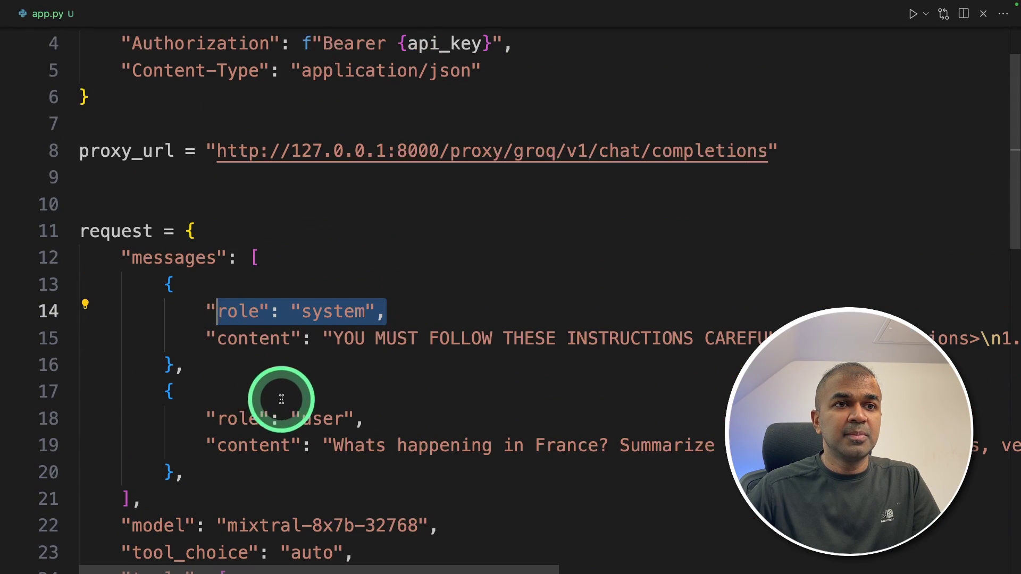
{"action": "scroll", "coordinate": [280, 399], "scroll_direction": "down", "scroll_amount": 3}
{"action": "left_click_drag", "start_coordinate": [364, 345], "coordinate": [185, 344]}
{"action": "scroll", "coordinate": [353, 305], "scroll_direction": "down", "scroll_amount": 3}
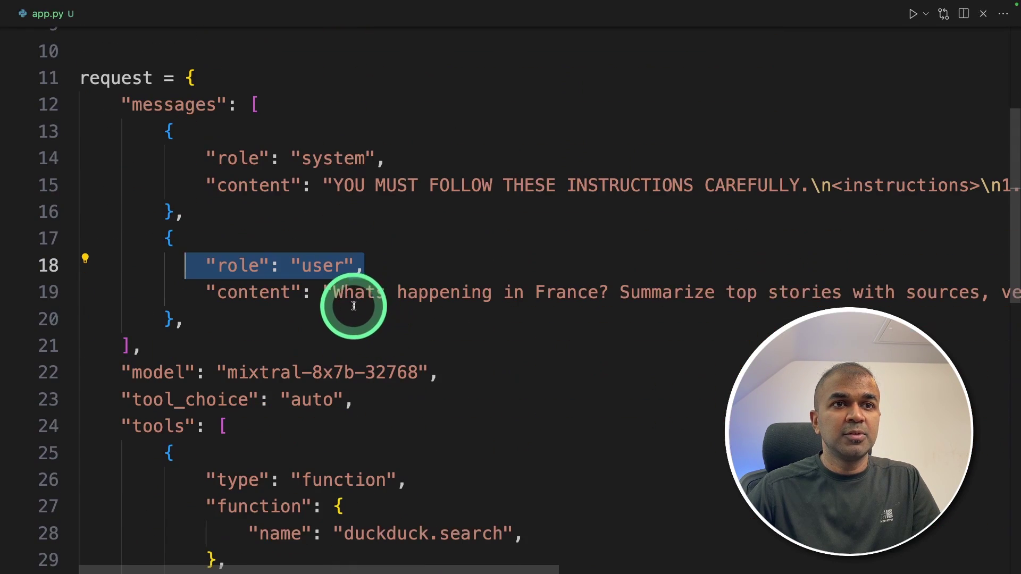
{"action": "left_click_drag", "start_coordinate": [333, 292], "coordinate": [630, 292]}
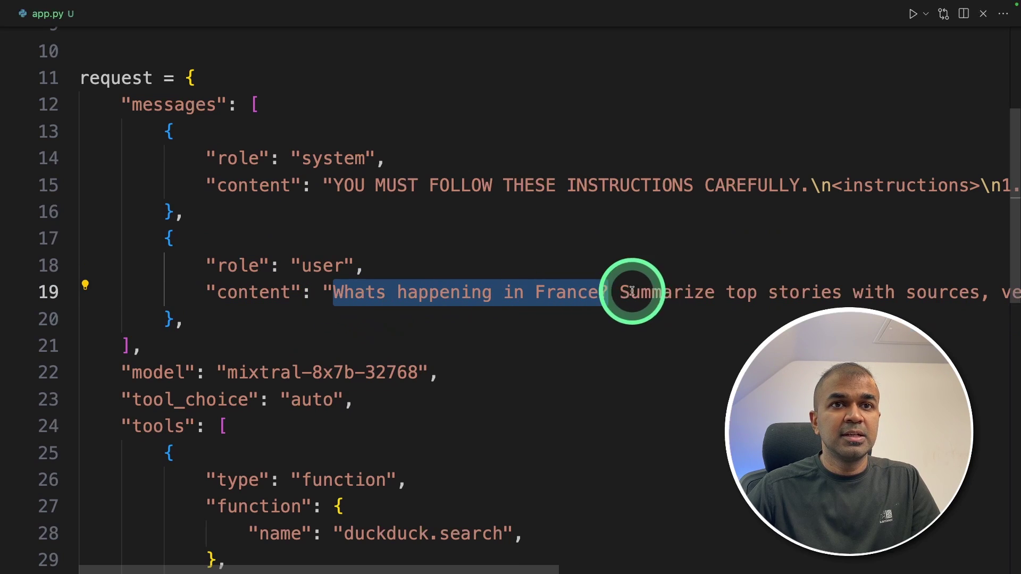
{"action": "scroll", "coordinate": [758, 342], "scroll_direction": "down", "scroll_amount": 3}
{"action": "scroll", "coordinate": [402, 155], "scroll_direction": "down", "scroll_amount": 4}
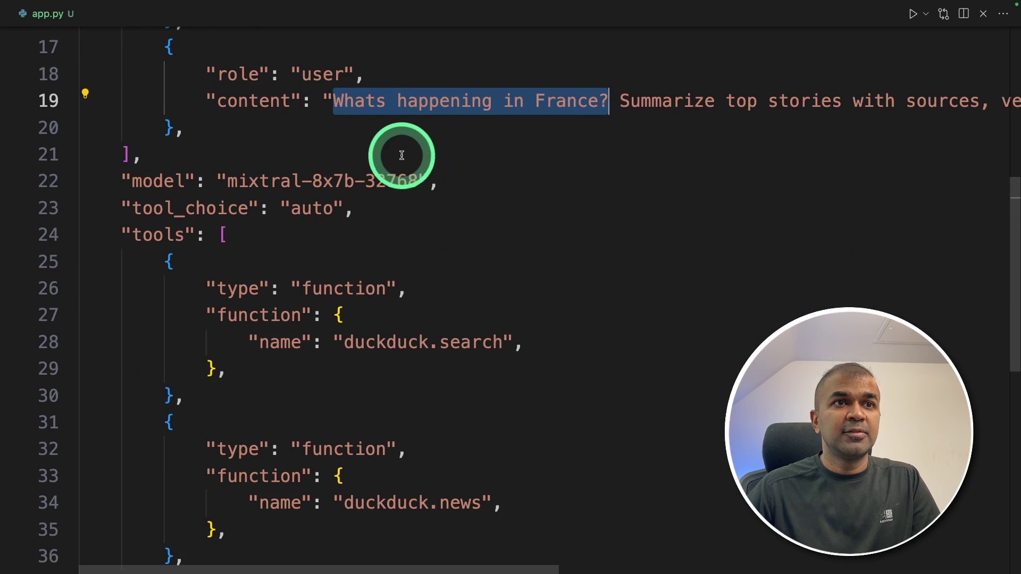
Highlight the mixtral model line, tool_choice auto, the tools list and duckduck.news.
{"action": "left_click_drag", "start_coordinate": [447, 181], "coordinate": [122, 181]}
{"action": "left_click_drag", "start_coordinate": [380, 210], "coordinate": [92, 210]}
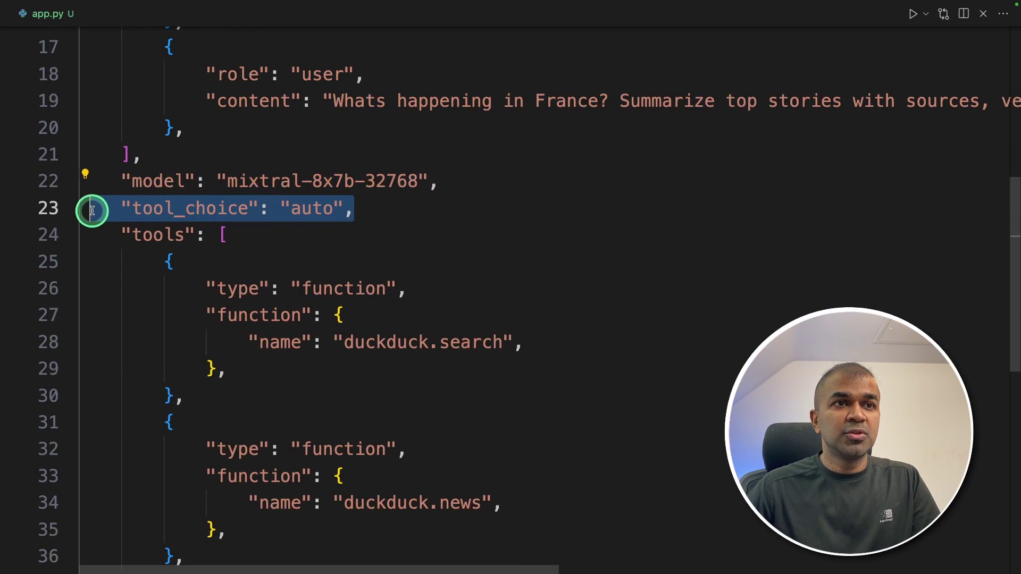
{"action": "double_click", "coordinate": [151, 236]}
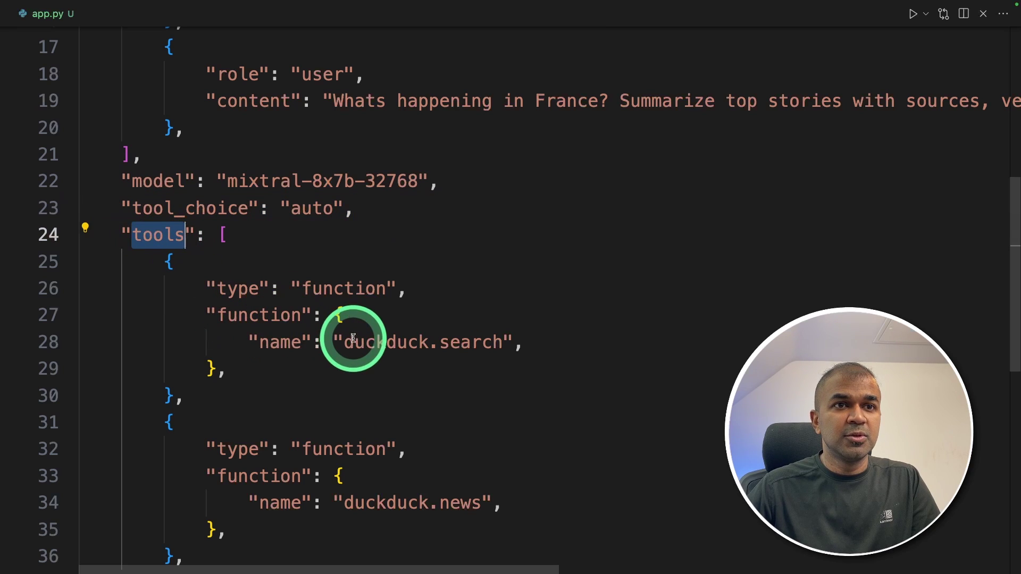
{"action": "left_click_drag", "start_coordinate": [344, 342], "coordinate": [503, 342]}
{"action": "scroll", "coordinate": [486, 403], "scroll_direction": "down", "scroll_amount": 2}
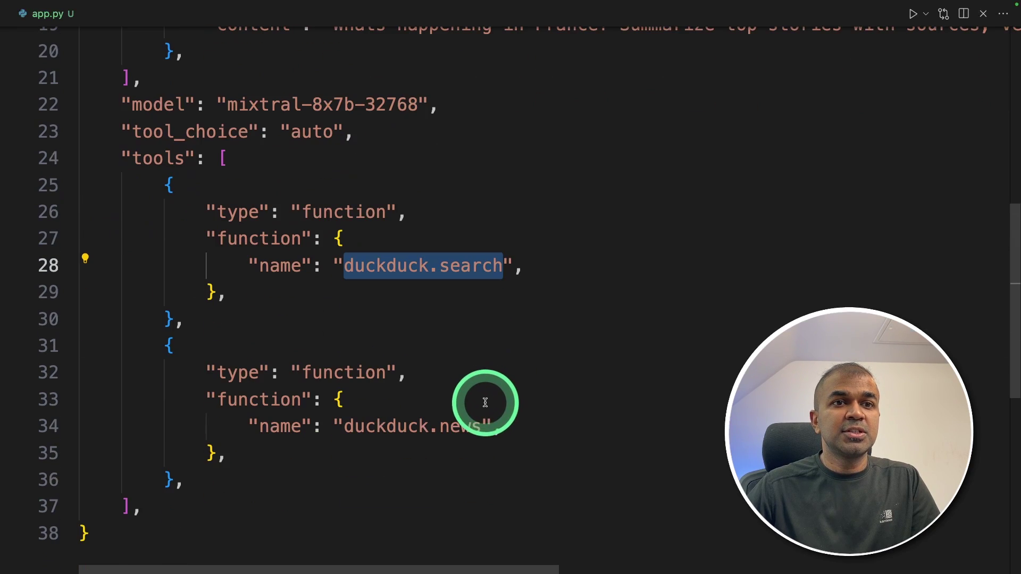
{"action": "left_click_drag", "start_coordinate": [491, 426], "coordinate": [344, 426]}
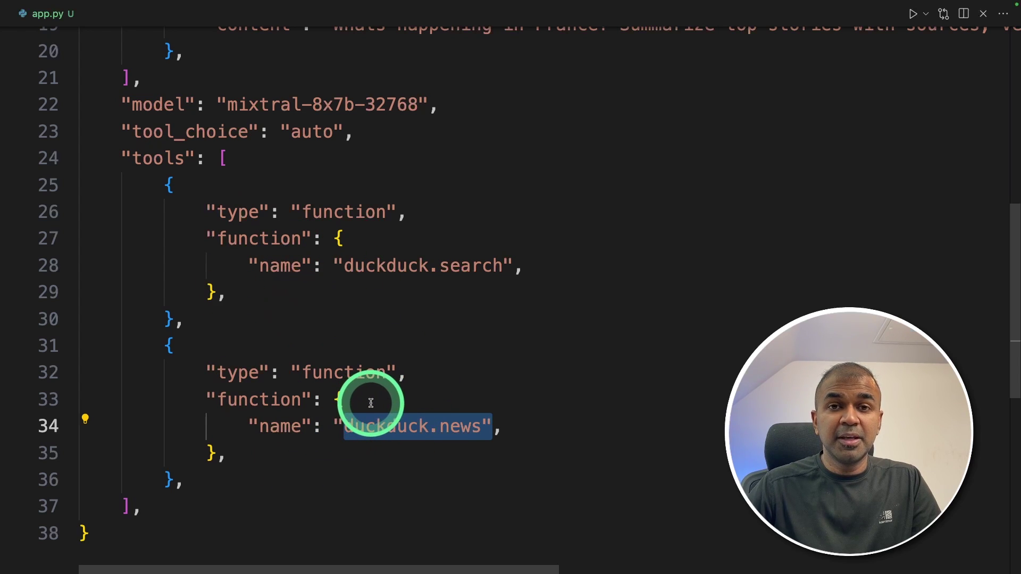
{"action": "type", "text": "reqs"}
Add requests.post(proxy_url, headers=header, json=request) with a 200-status print and error branch.
{"action": "key", "text": "BackSpace"}
{"action": "key", "text": "BackSpace"}
{"action": "type", "text": "re"}
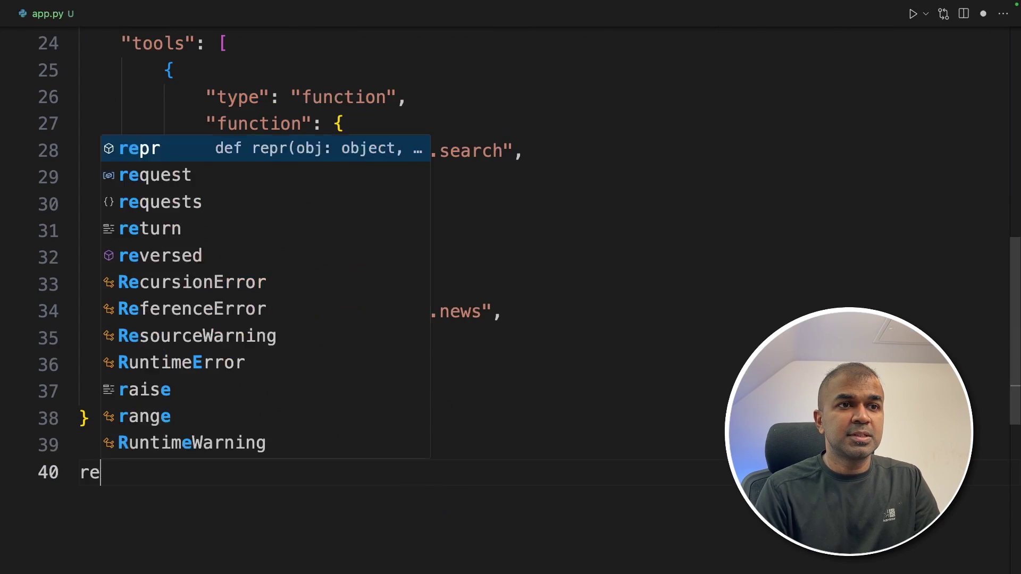
{"action": "type", "text": "sponse"}
{"action": "key", "text": "Tab"}
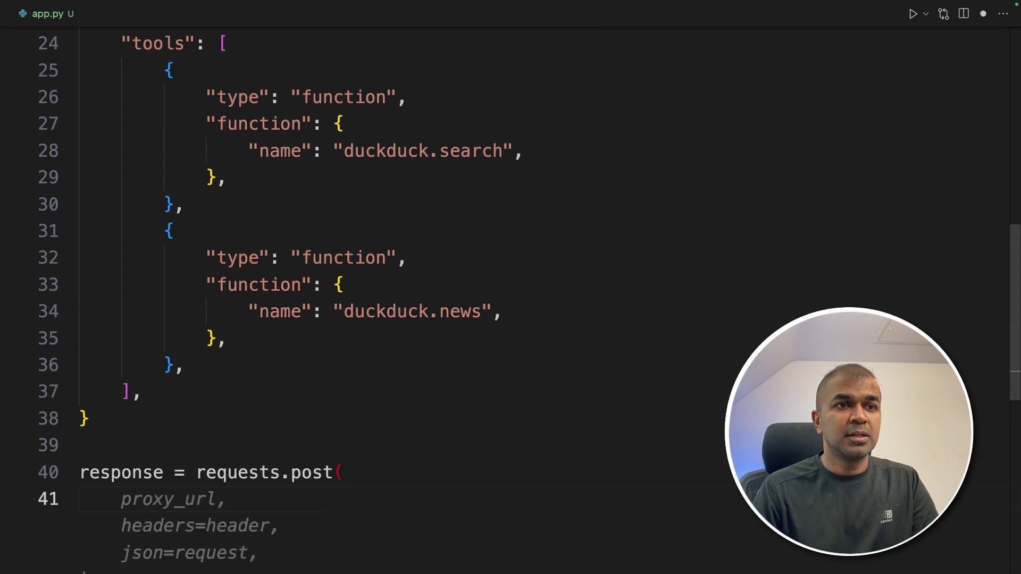
{"action": "key", "text": "Tab"}
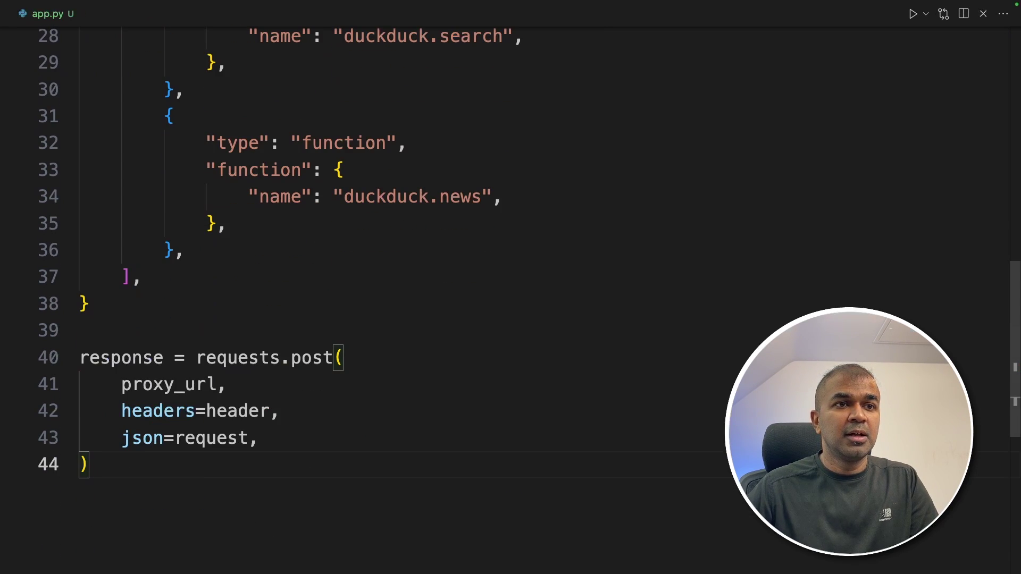
{"action": "scroll", "coordinate": [210, 336], "scroll_direction": "up", "scroll_amount": 2}
{"action": "scroll", "coordinate": [210, 335], "scroll_direction": "down", "scroll_amount": 3}
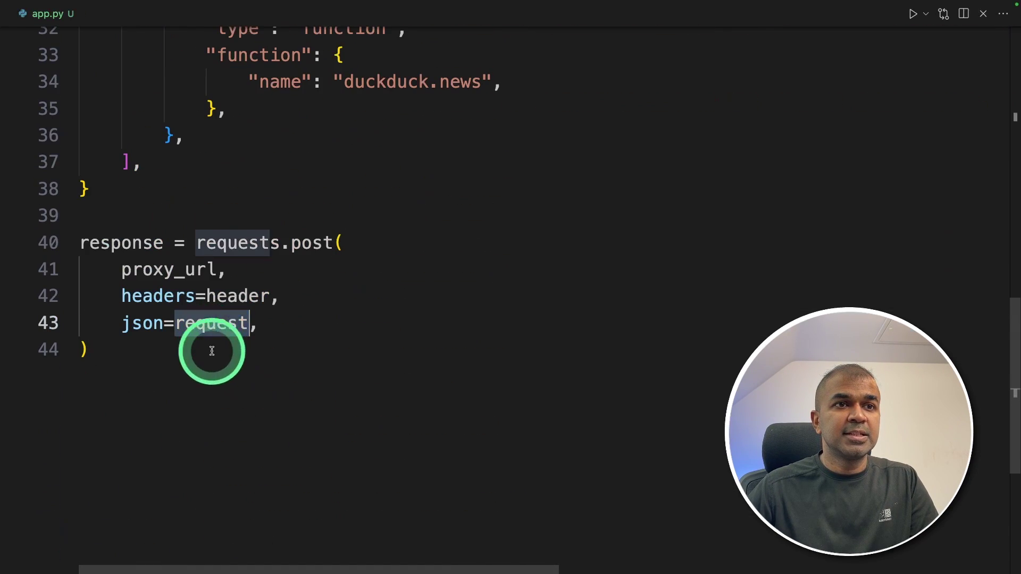
{"action": "key", "text": "Return"}
{"action": "key", "text": "Return"}
{"action": "type", "text": "if "}
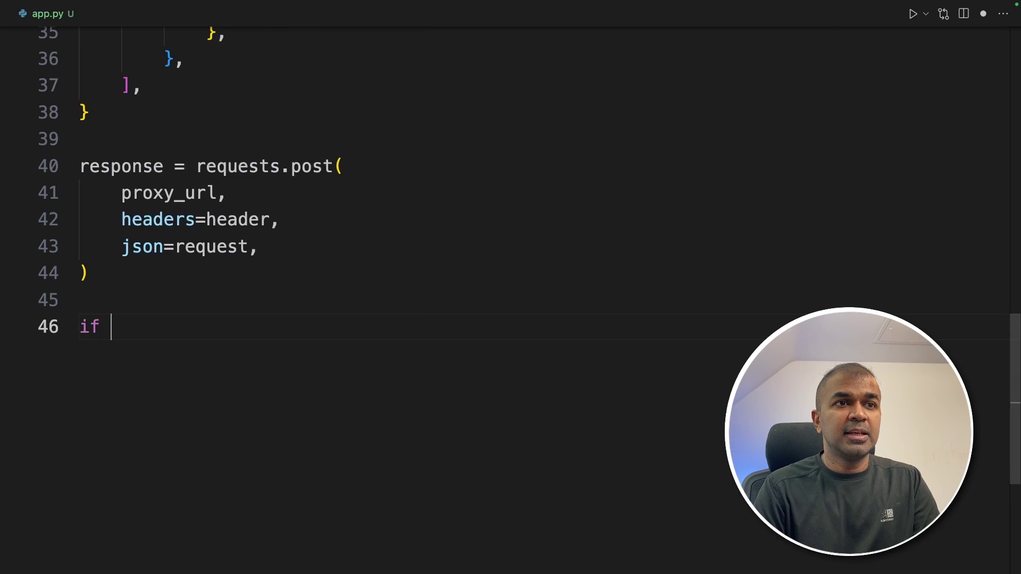
{"action": "type", "text": "response"}
{"action": "key", "text": "Tab"}
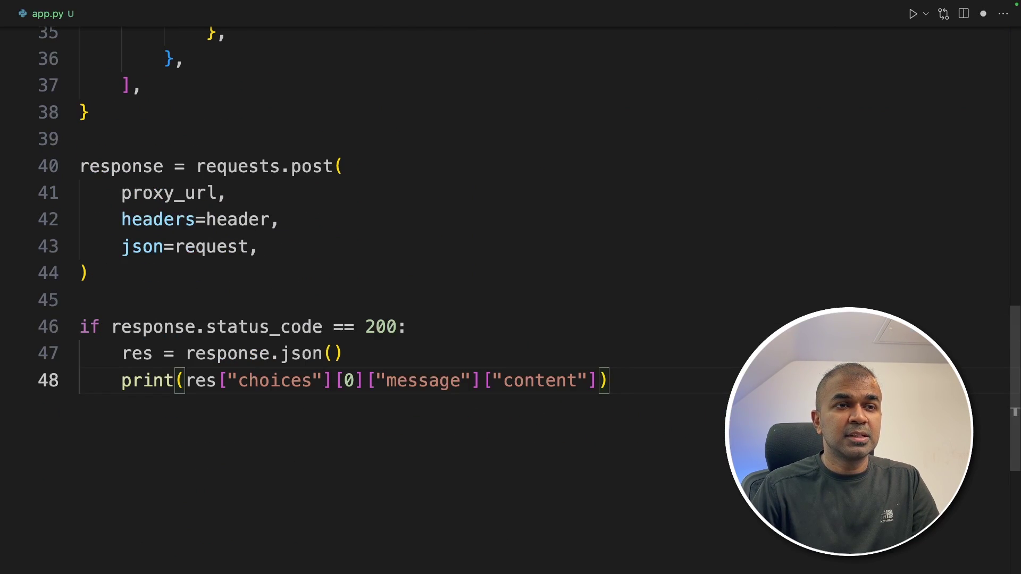
{"action": "key", "text": "Return"}
{"action": "key", "text": "Tab"}
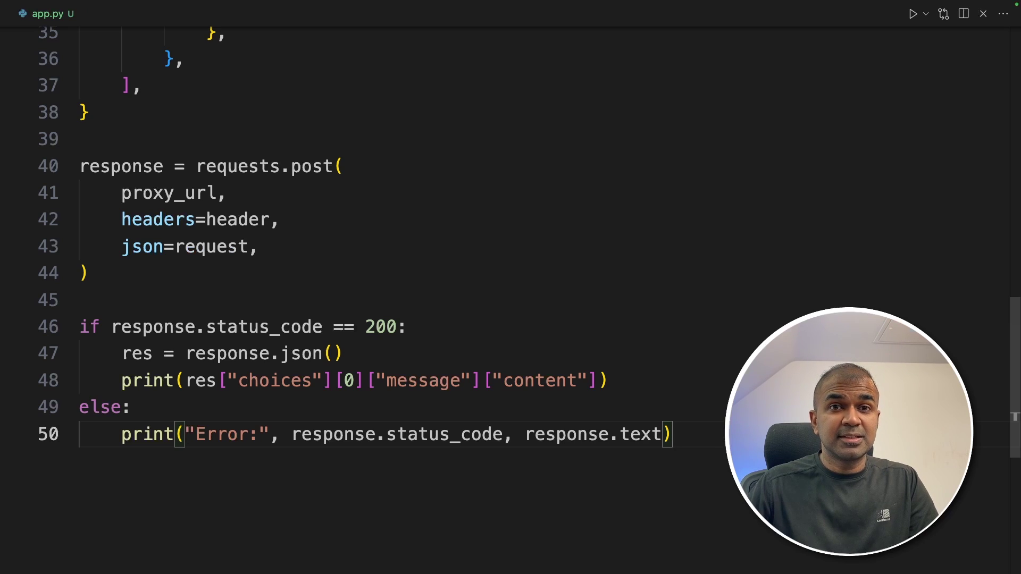
{"action": "scroll", "coordinate": [510, 287], "scroll_direction": "up", "scroll_amount": 3}
{"action": "scroll", "coordinate": [511, 287], "scroll_direction": "up", "scroll_amount": 3}
{"action": "scroll", "coordinate": [437, 342], "scroll_direction": "up", "scroll_amount": 1}
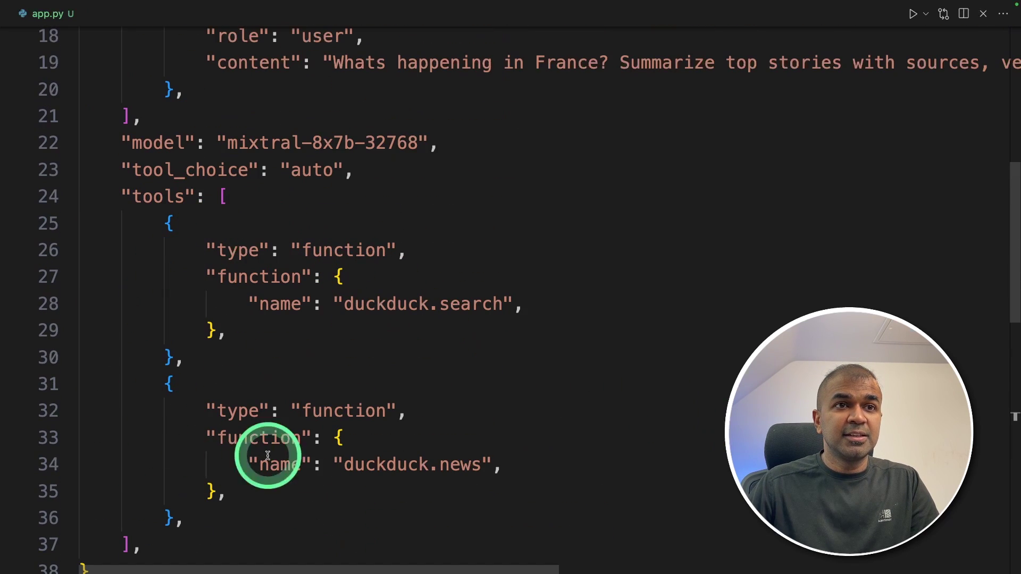
{"action": "scroll", "coordinate": [260, 404], "scroll_direction": "up", "scroll_amount": 1}
{"action": "scroll", "coordinate": [305, 408], "scroll_direction": "up", "scroll_amount": 4}
{"action": "left_click_drag", "start_coordinate": [205, 80], "coordinate": [80, 80]}
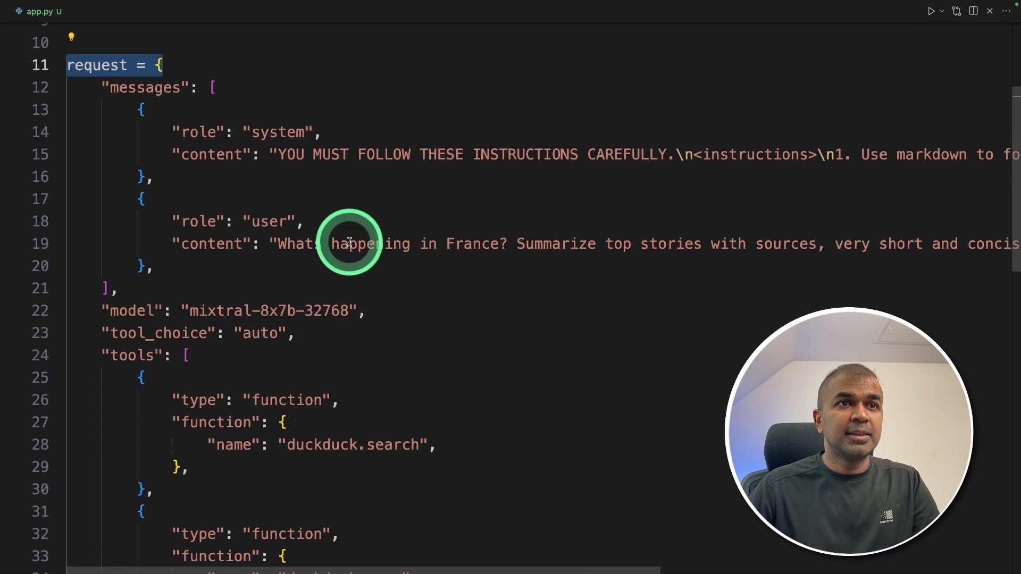
{"action": "scroll", "coordinate": [268, 151], "scroll_direction": "down", "scroll_amount": 1}
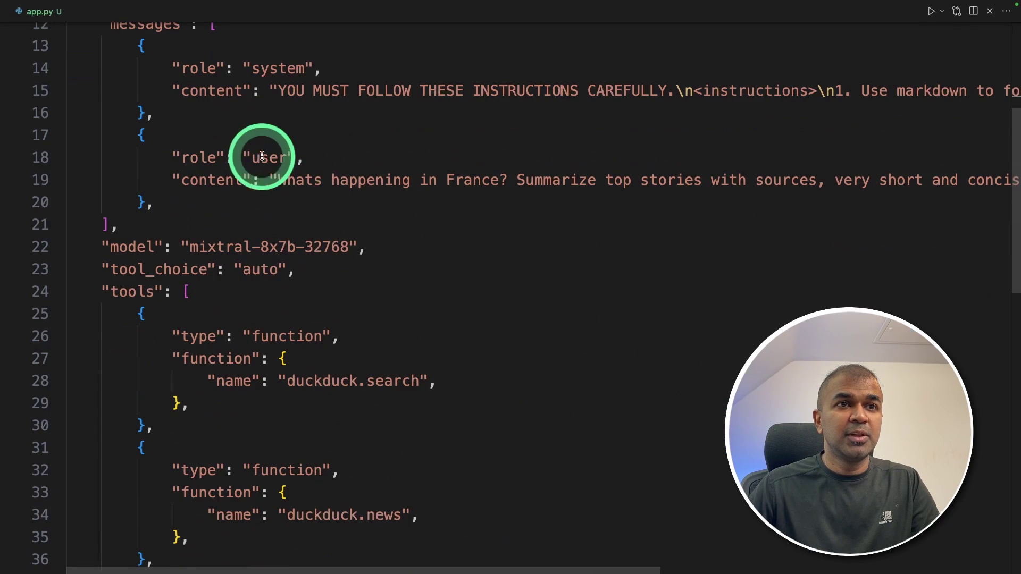
{"action": "scroll", "coordinate": [274, 440], "scroll_direction": "down", "scroll_amount": 4}
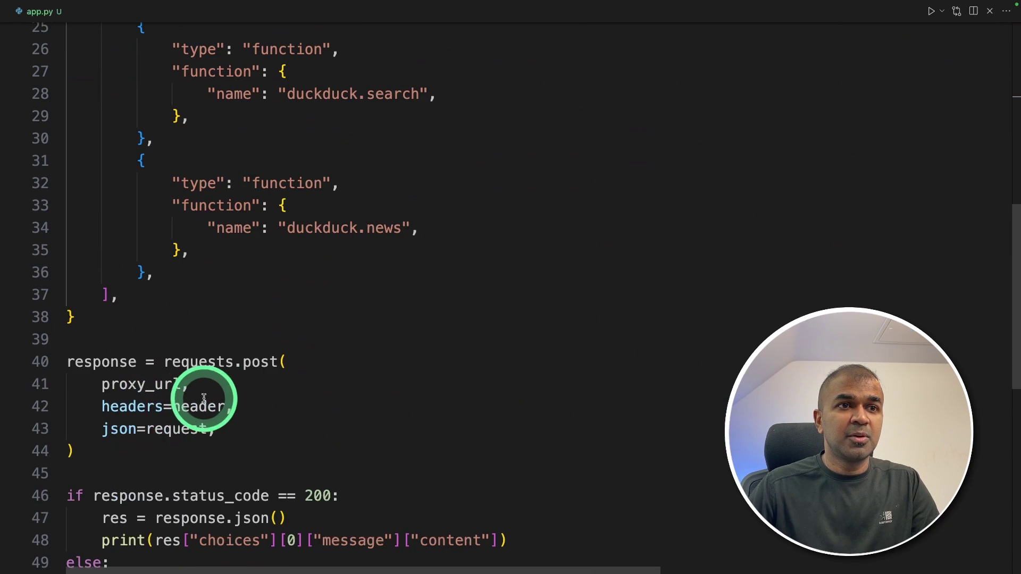
Highlight the requests.post call, the local proxy_url address and the print line.
{"action": "left_click_drag", "start_coordinate": [289, 361], "coordinate": [184, 367]}
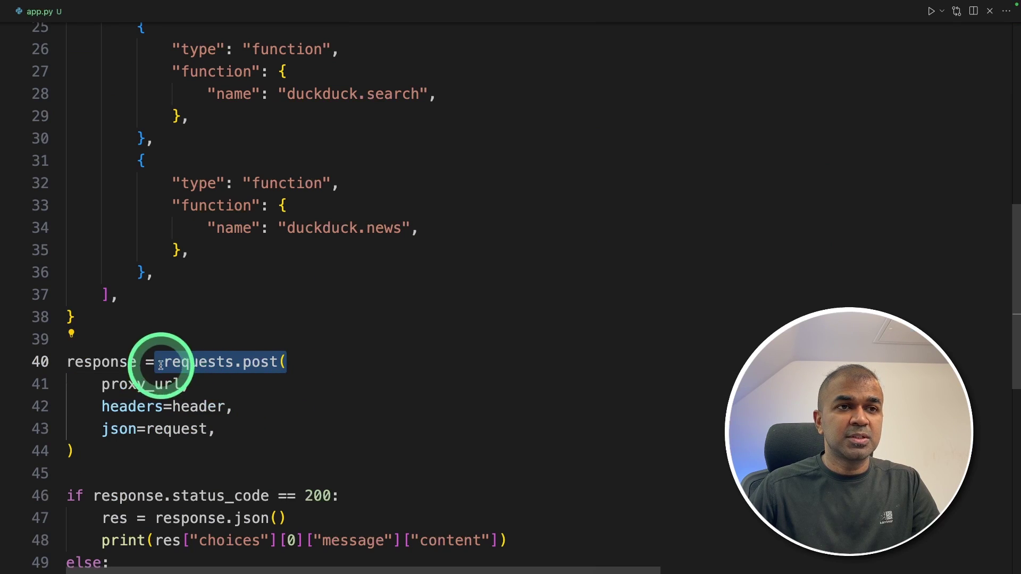
{"action": "scroll", "coordinate": [368, 377], "scroll_direction": "up", "scroll_amount": 2}
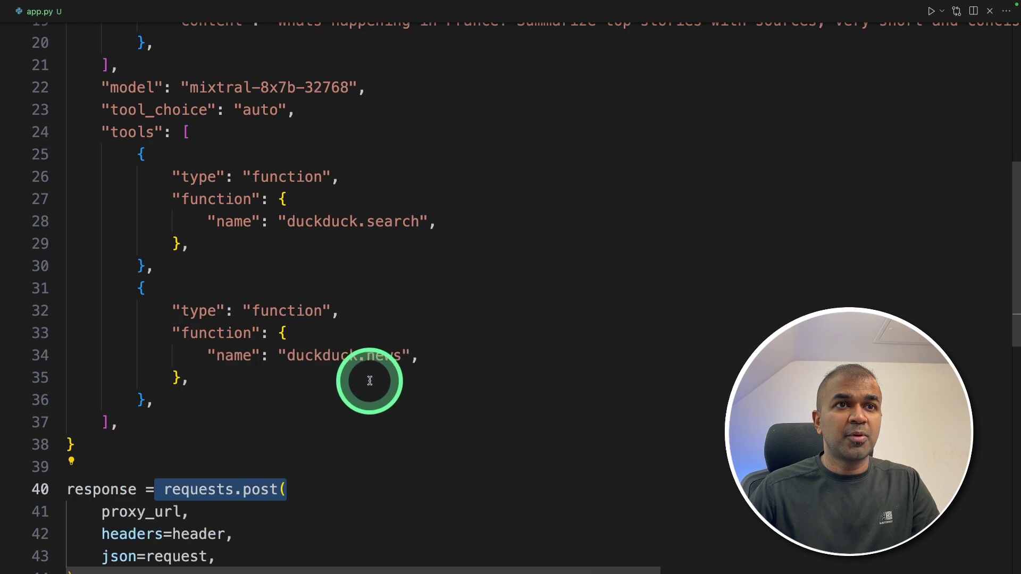
{"action": "scroll", "coordinate": [367, 376], "scroll_direction": "up", "scroll_amount": 6}
{"action": "left_click_drag", "start_coordinate": [178, 188], "coordinate": [385, 191]}
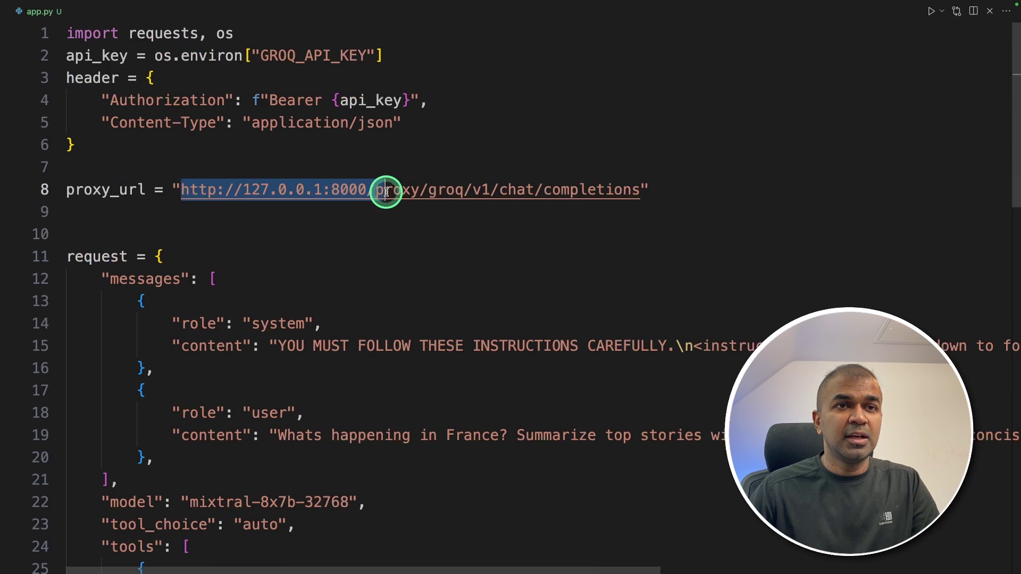
{"action": "scroll", "coordinate": [386, 191], "scroll_direction": "down", "scroll_amount": 9}
{"action": "left_click_drag", "start_coordinate": [551, 445], "coordinate": [97, 444]}
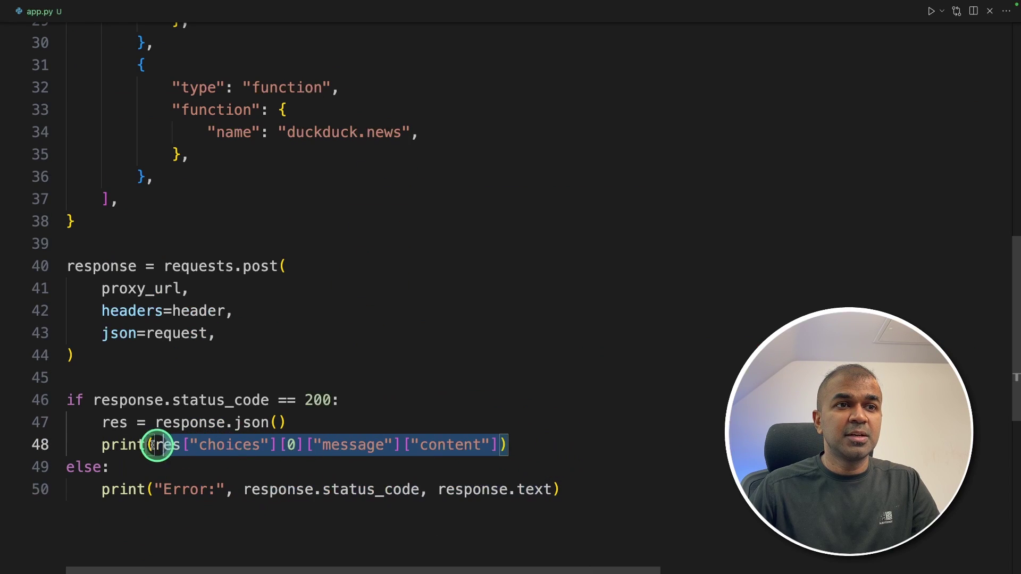
{"action": "left_click", "coordinate": [718, 402]}
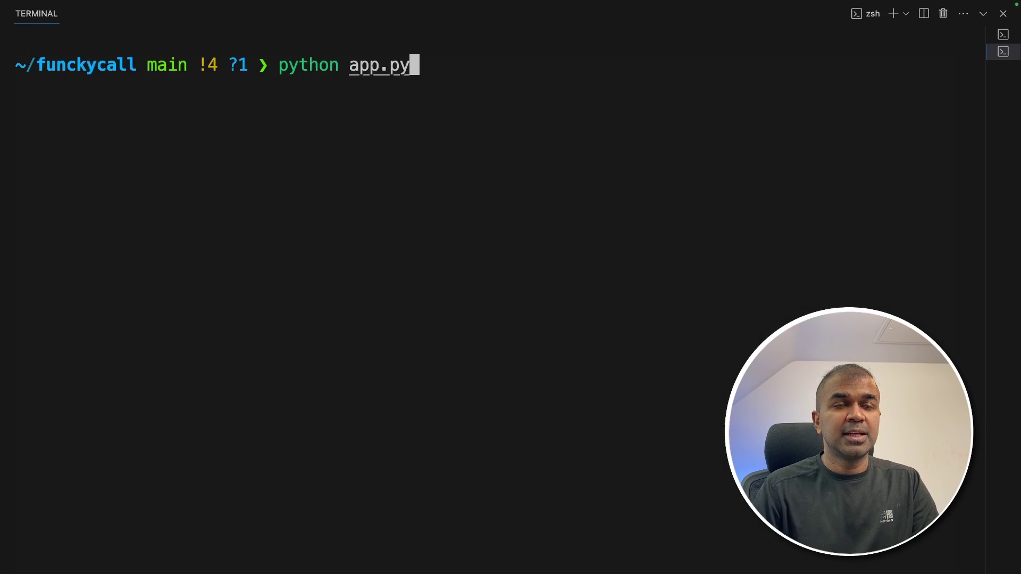
Run python app.py to print five France top stories with sources.
{"action": "key", "text": "Return"}
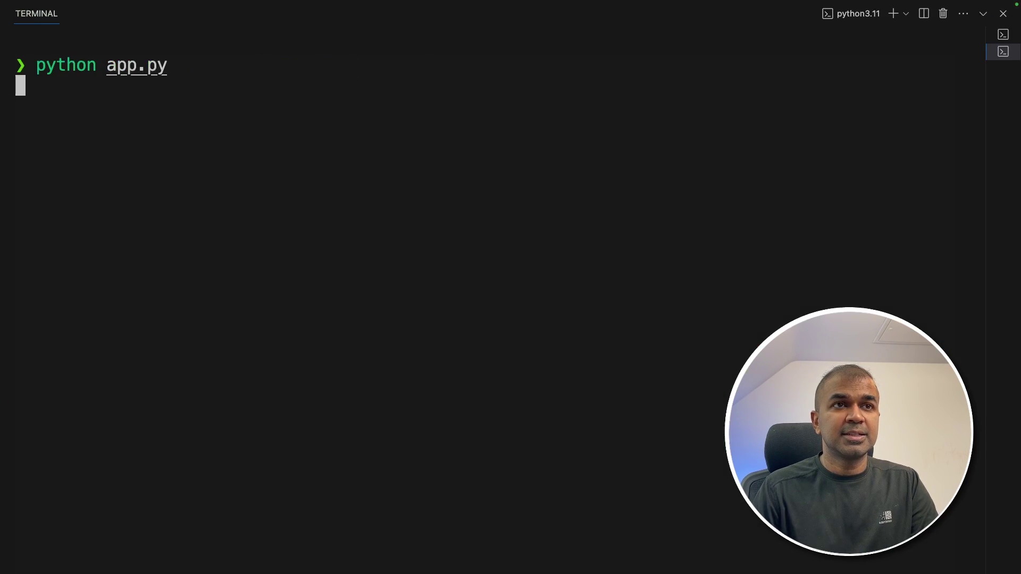
{"action": "scroll", "coordinate": [293, 296], "scroll_direction": "up", "scroll_amount": 3}
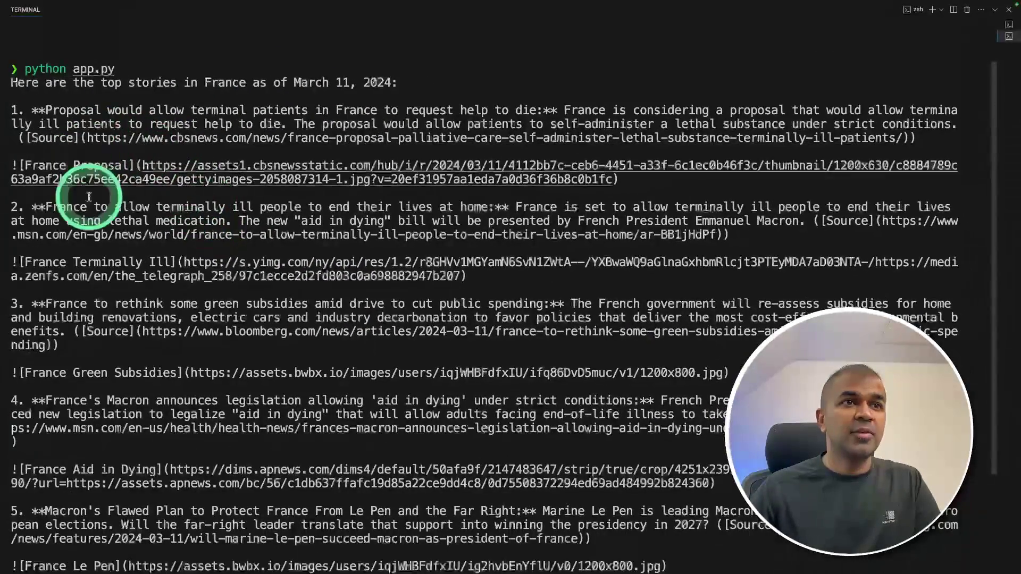
{"action": "scroll", "coordinate": [239, 303], "scroll_direction": "down", "scroll_amount": 3}
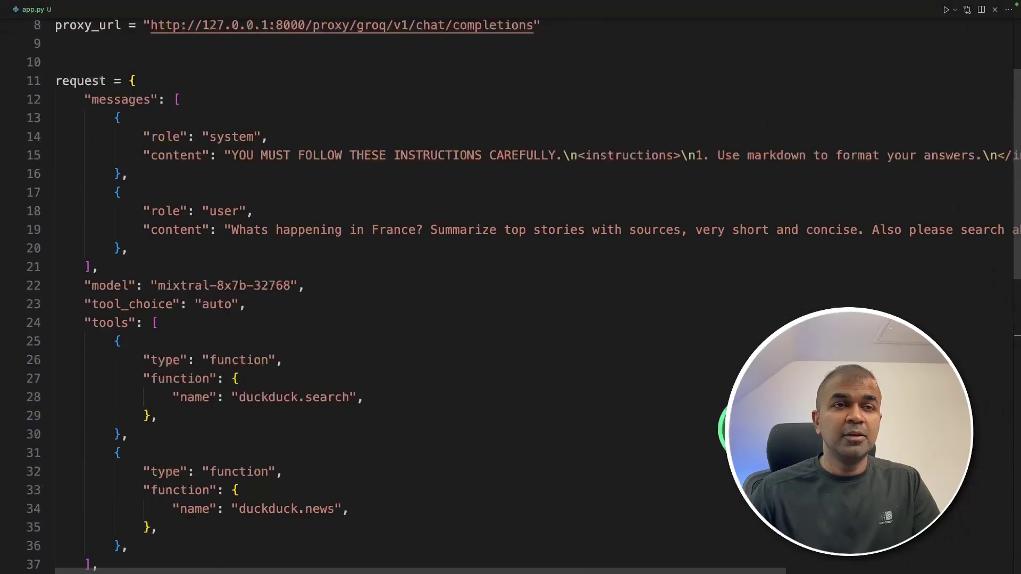
{"action": "scroll", "coordinate": [511, 287], "scroll_direction": "down", "scroll_amount": 1}
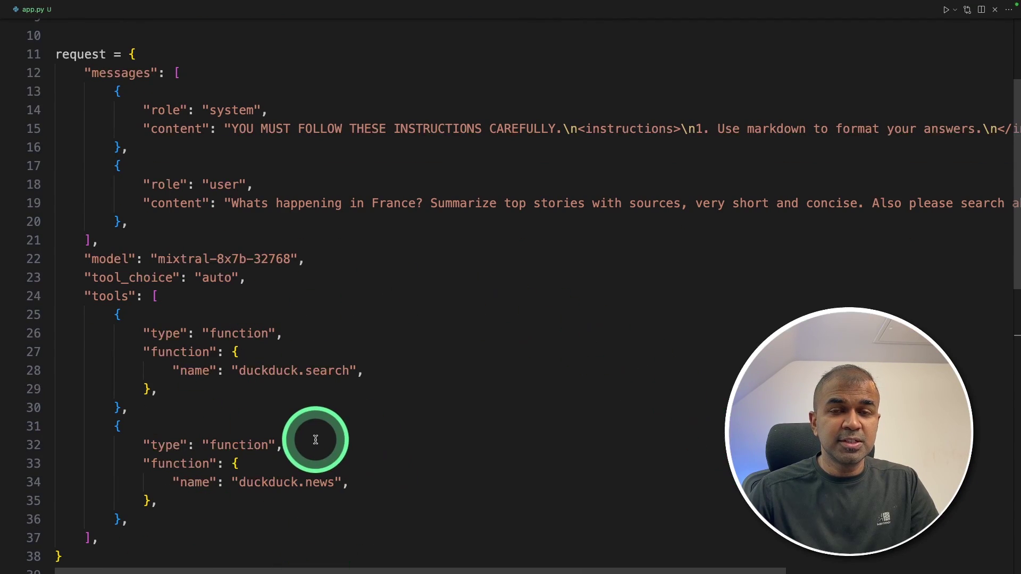